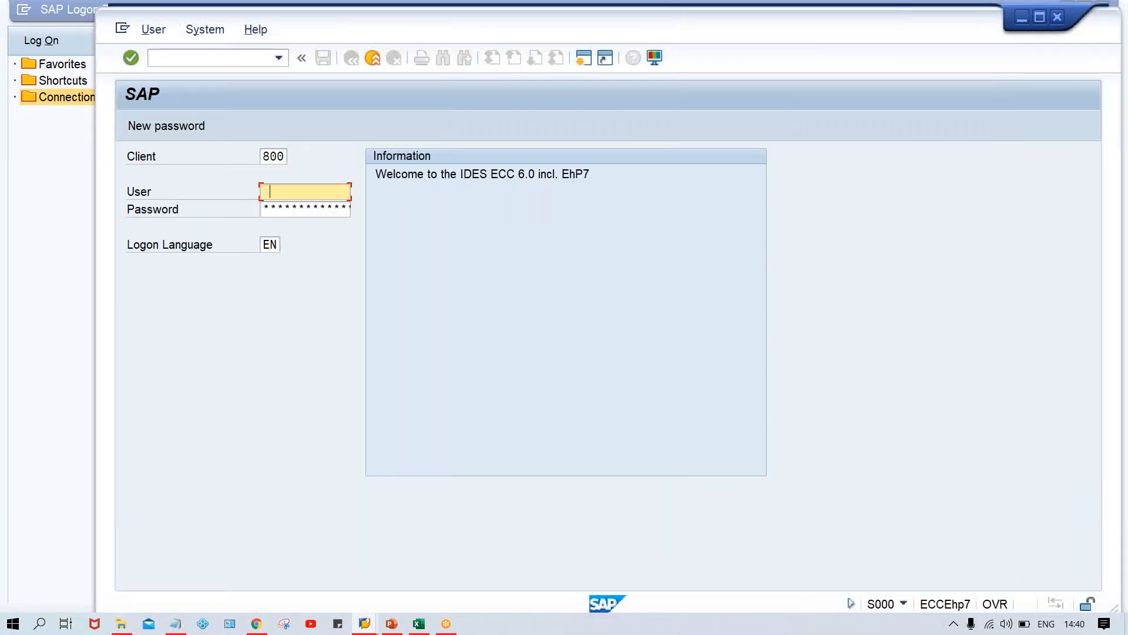
Log on to client 800 with the saved user name and the account password
{"action": "key", "text": "Down"}
{"action": "key", "text": "Tab"}
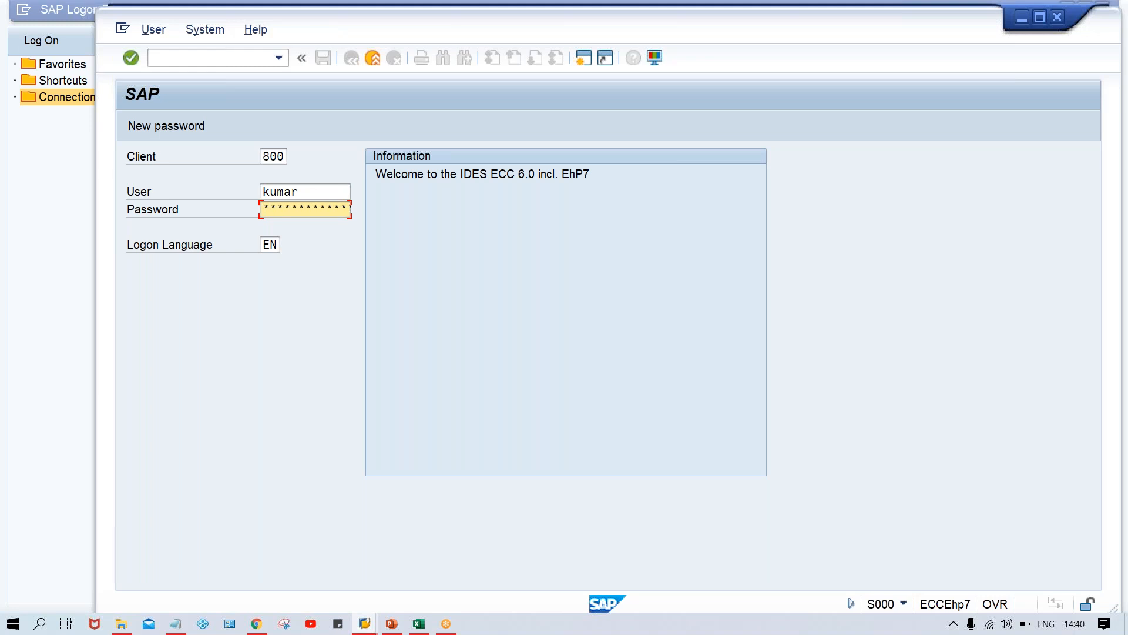
{"action": "key", "text": "Return"}
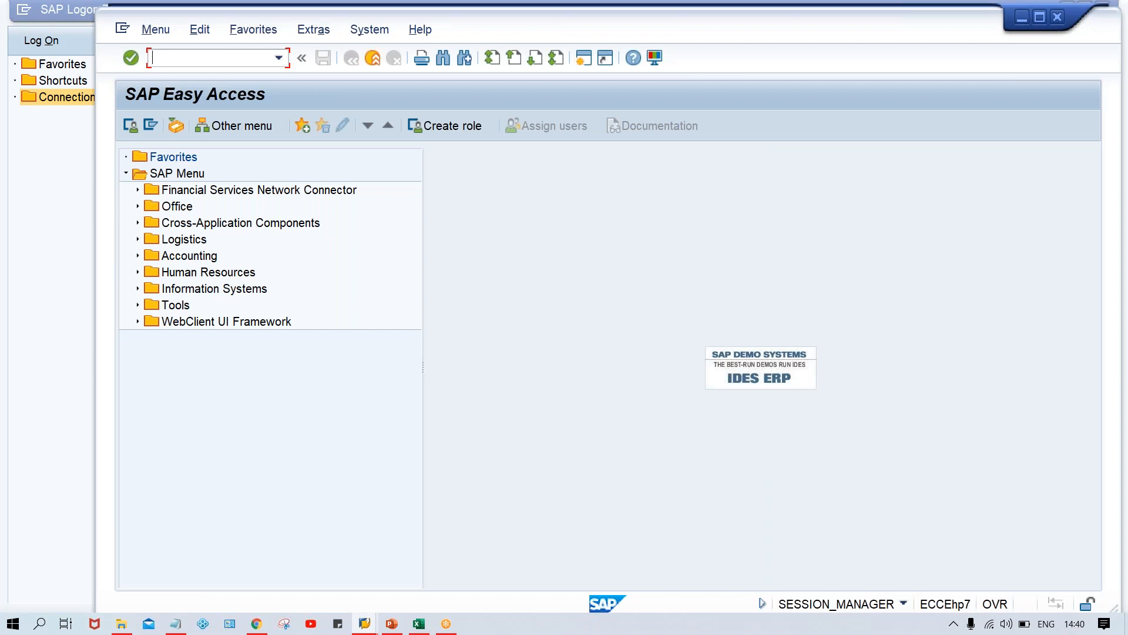
Open the fiscal year variants overview with transaction code OB29
{"action": "key", "text": "Caps_Lock"}
{"action": "type", "text": "OB"}
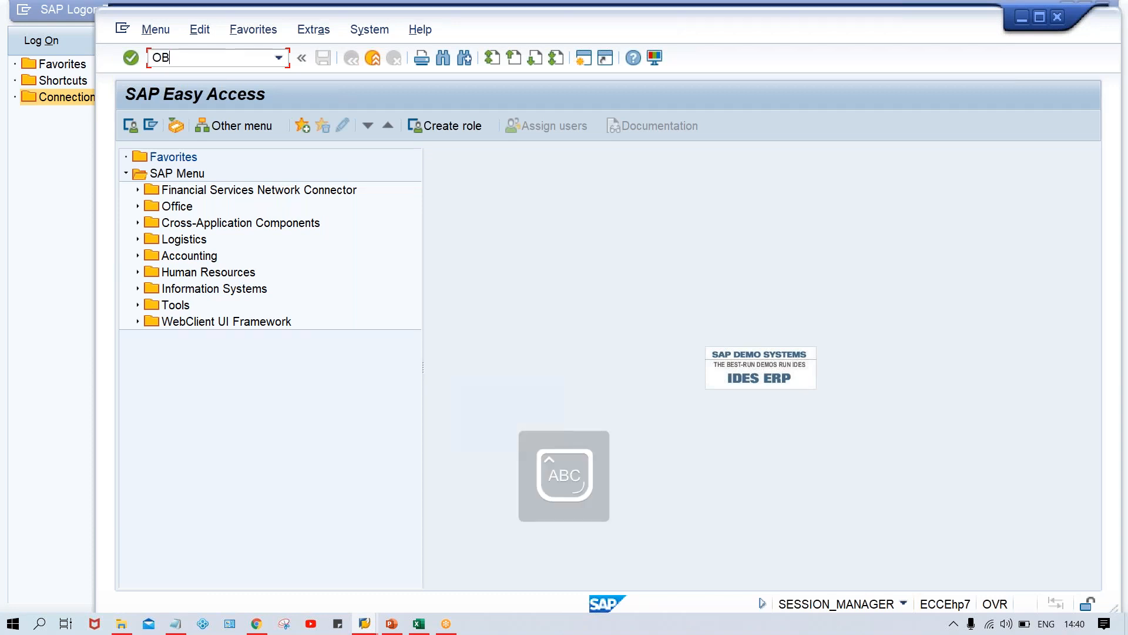
{"action": "type", "text": "27"}
{"action": "key", "text": "BackSpace"}
{"action": "type", "text": "9"}
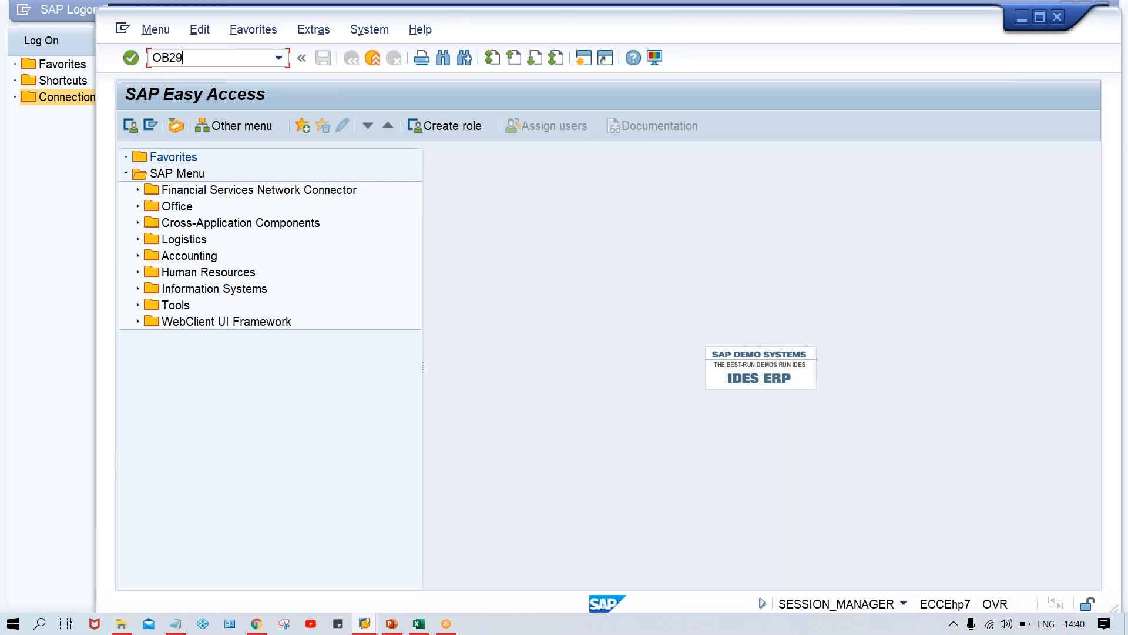
{"action": "key", "text": "Return"}
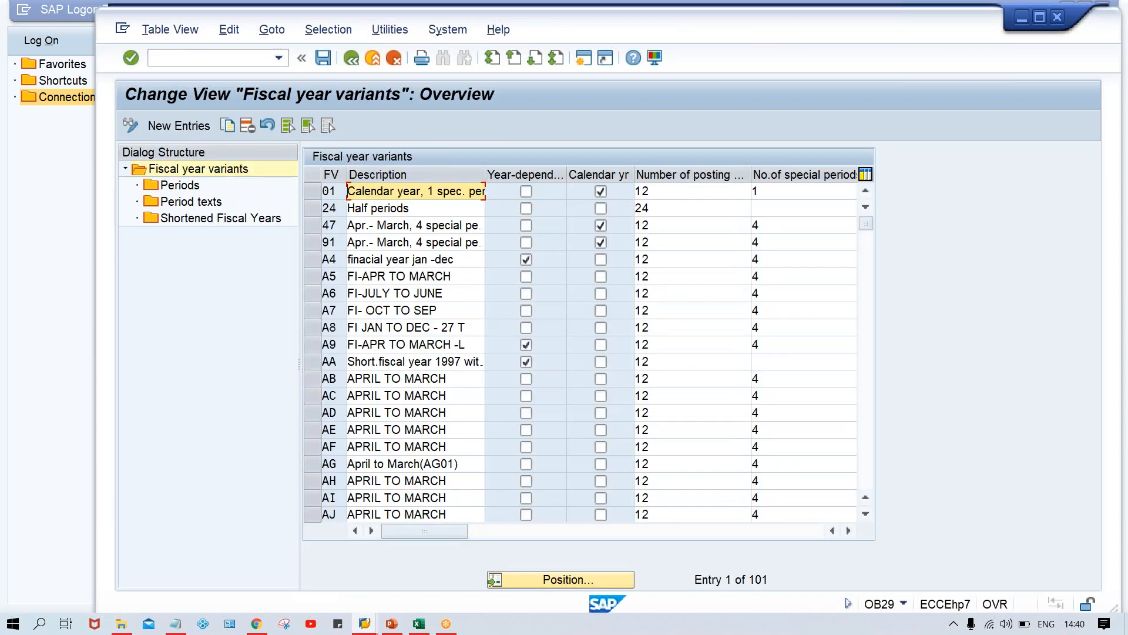
Find and delete fiscal year variant T0, saving the deletion to the TATA MOTOR customizing request
{"action": "left_click", "coordinate": [585, 580]}
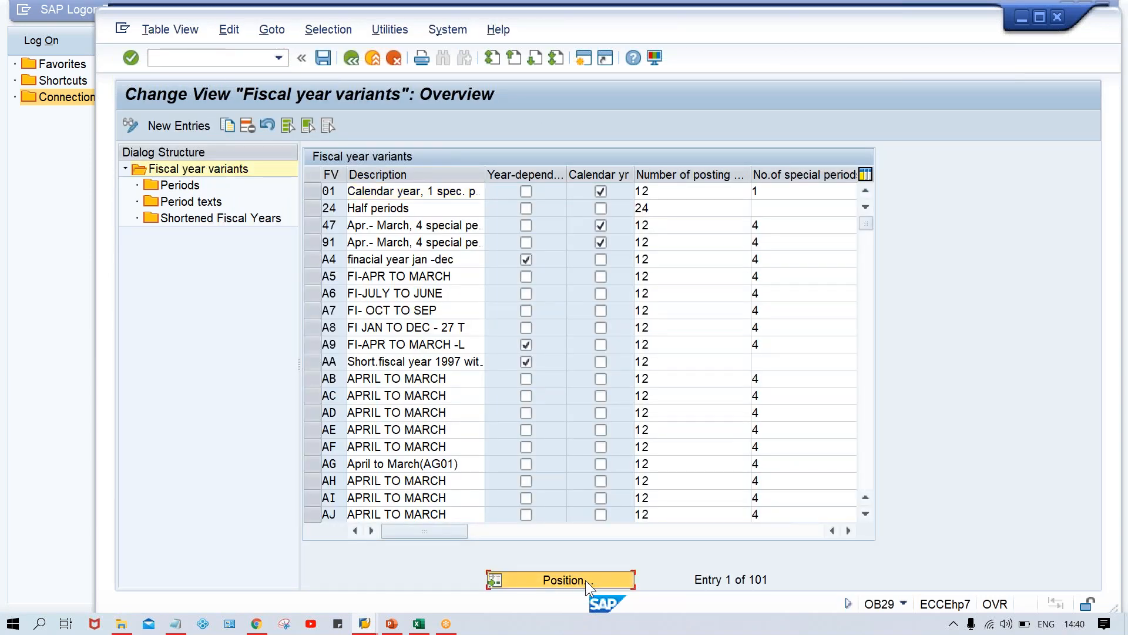
{"action": "type", "text": "T9"}
{"action": "key", "text": "Return"}
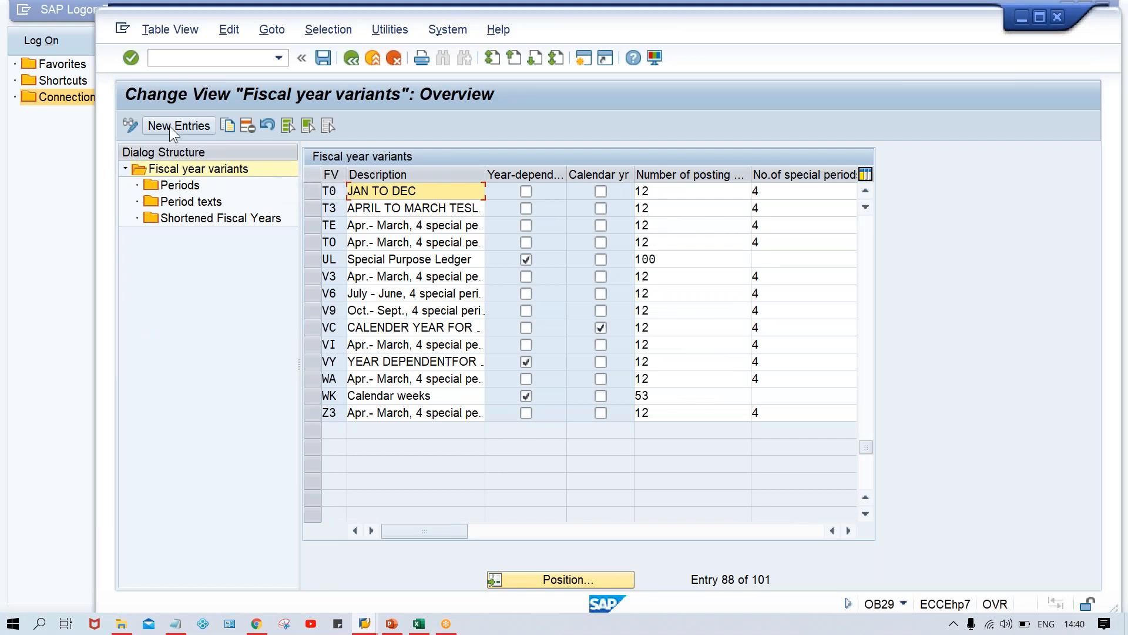
{"action": "left_click", "coordinate": [312, 191]}
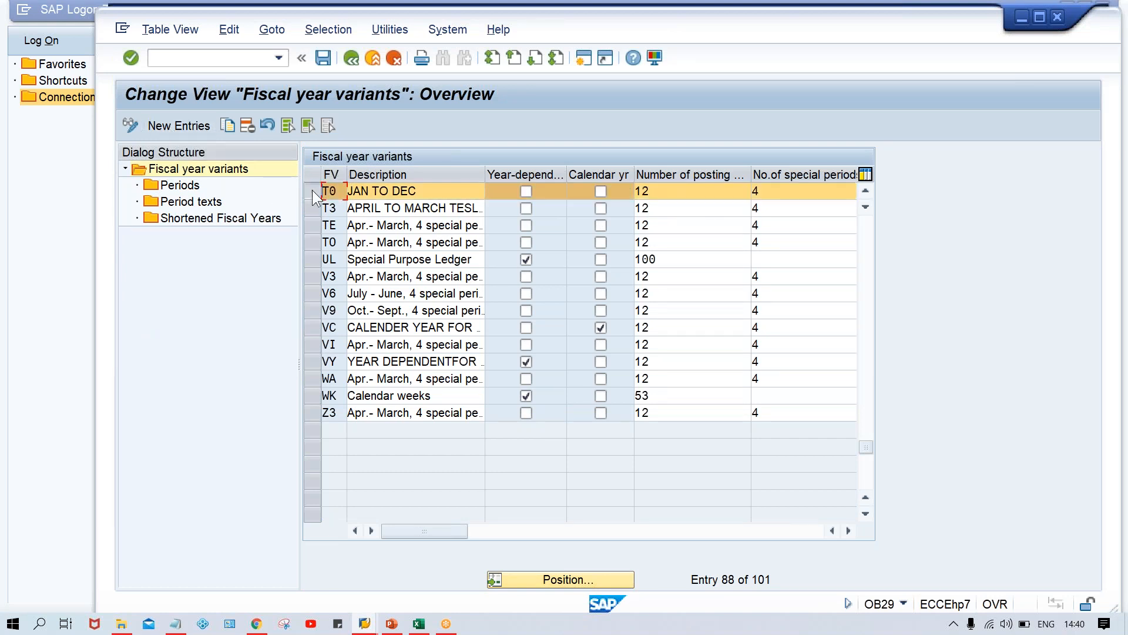
{"action": "left_click", "coordinate": [248, 125]}
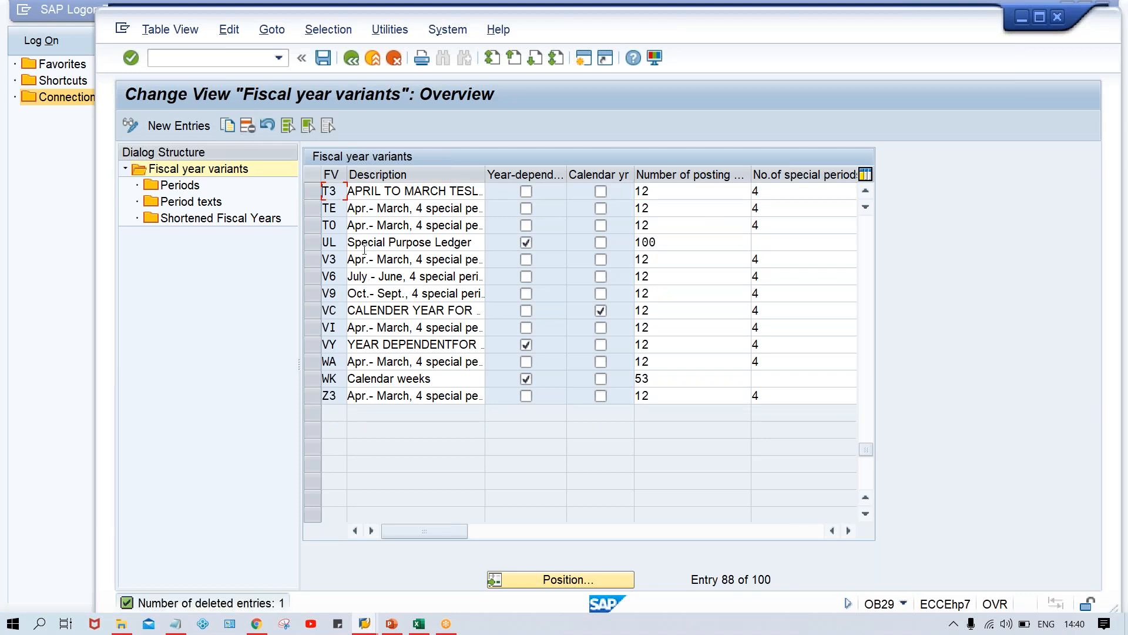
{"action": "key", "text": "ctrl+s"}
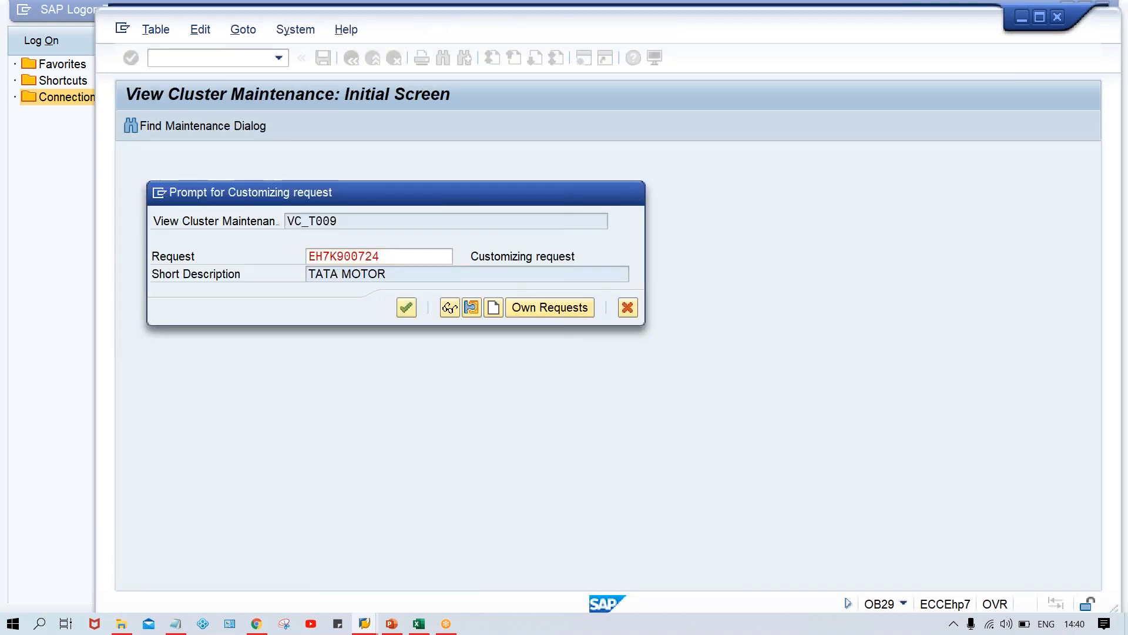
{"action": "key", "text": "Return"}
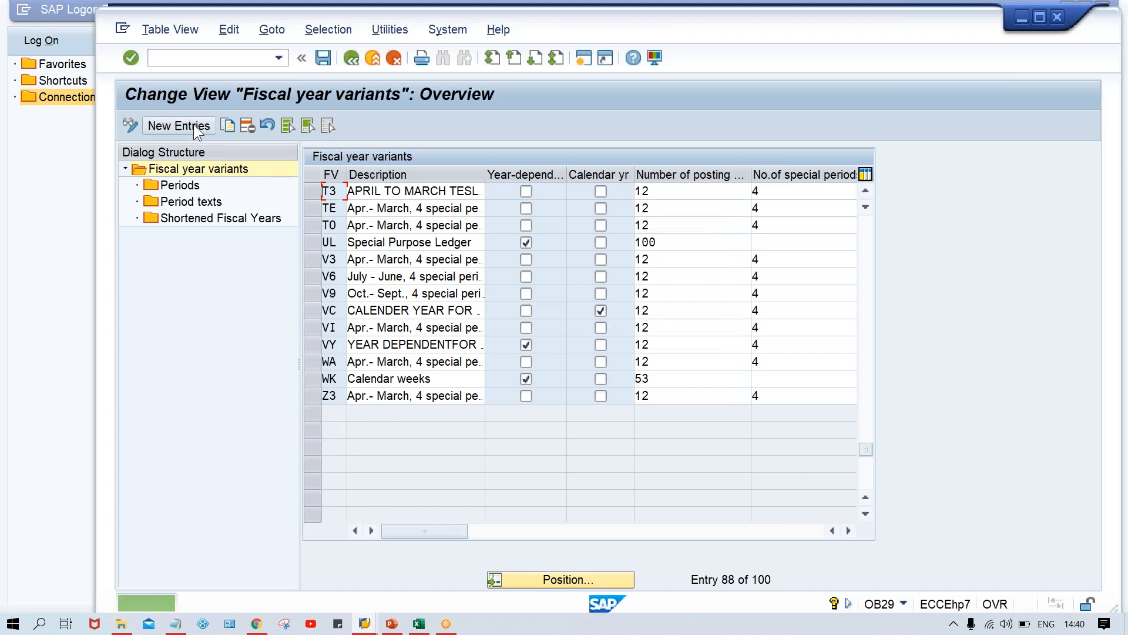
Add fiscal year variant T0 described as April-March, with 12 posting periods and 4 special periods
{"action": "left_click", "coordinate": [184, 125]}
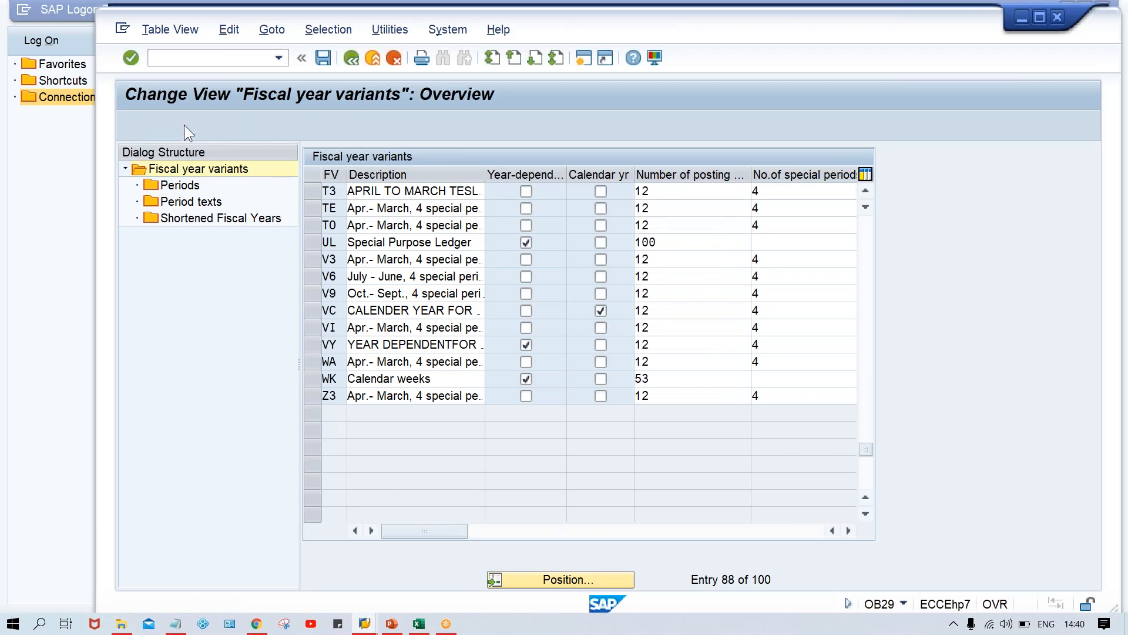
{"action": "type", "text": "T0"}
{"action": "key", "text": "Tab"}
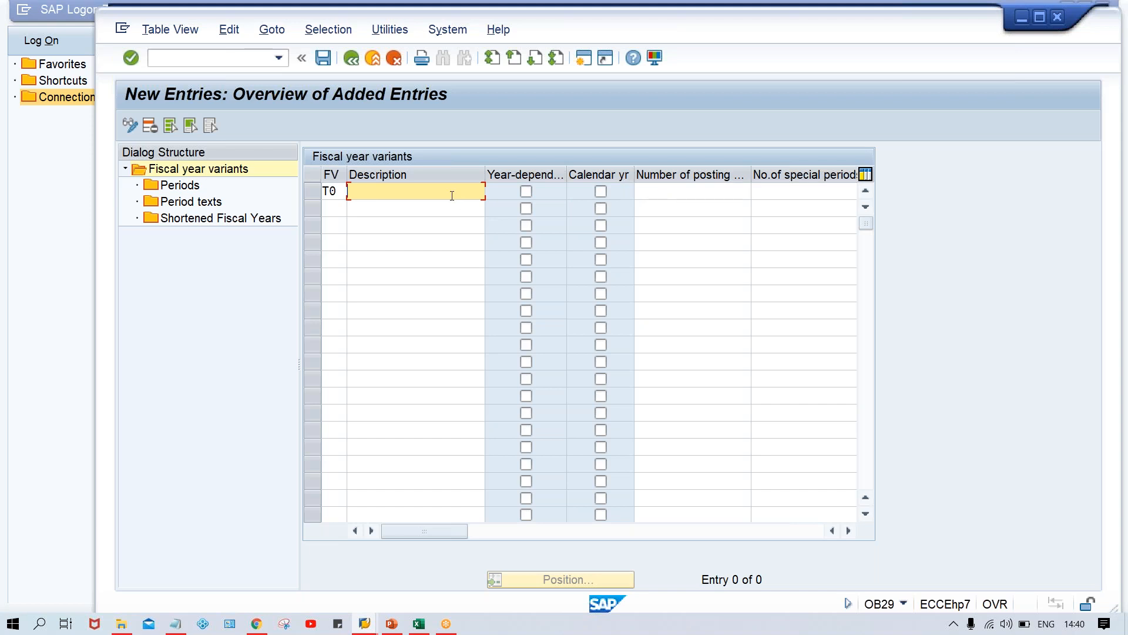
{"action": "type", "text": "AP"}
{"action": "key", "text": "Down"}
{"action": "key", "text": "Return"}
{"action": "left_click", "coordinate": [655, 189]}
{"action": "type", "text": "12"}
{"action": "key", "text": "Tab"}
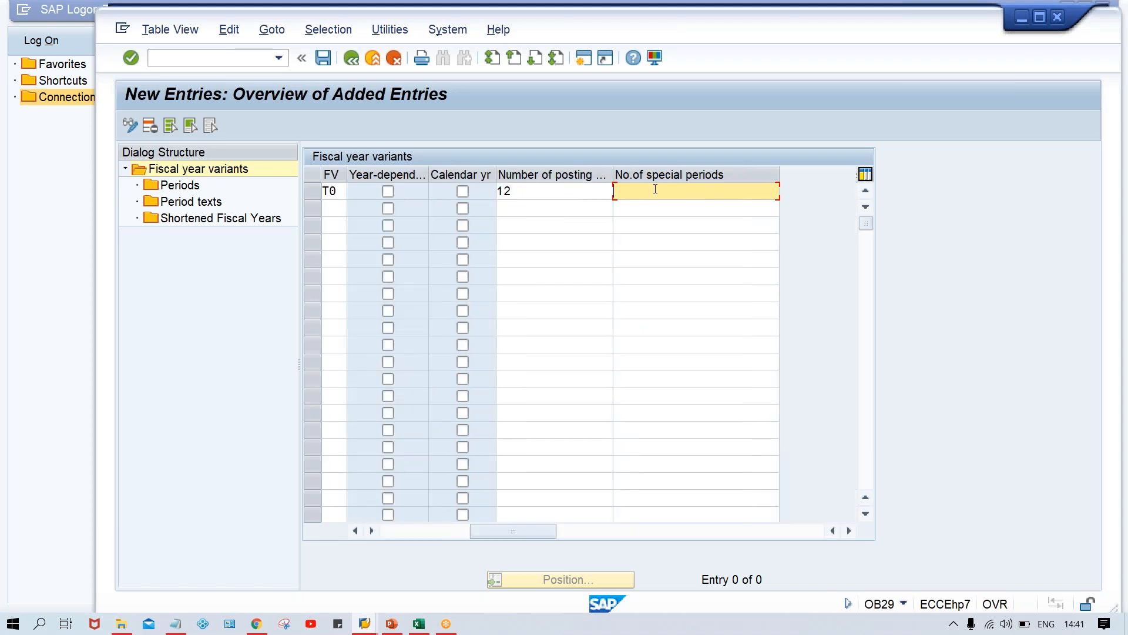
{"action": "type", "text": "4"}
{"action": "key", "text": "Return"}
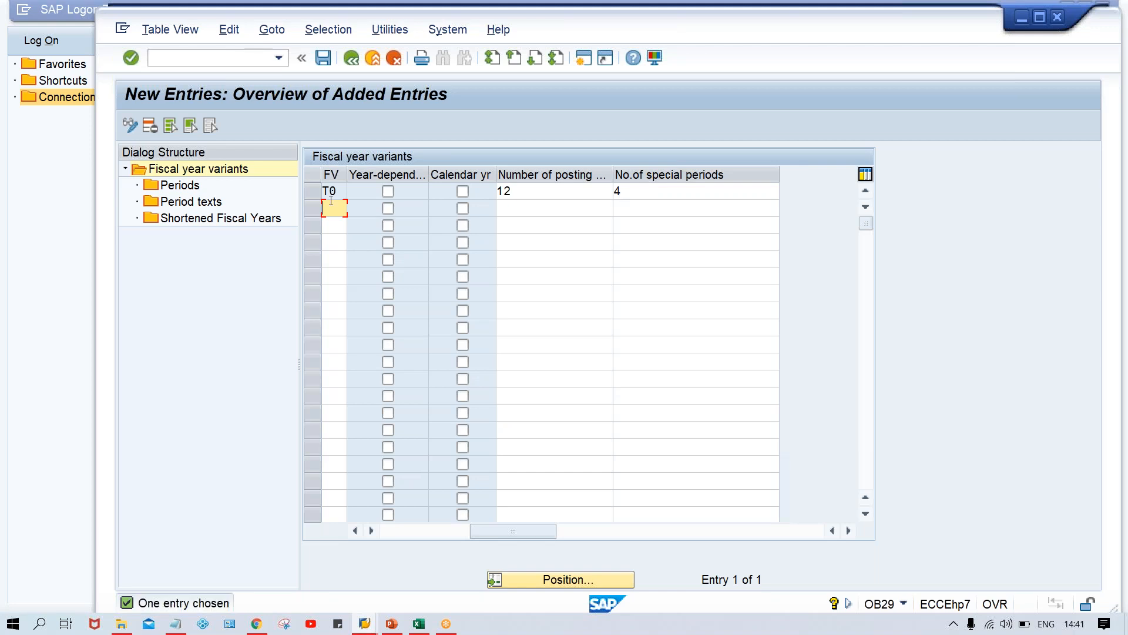
Select variant T0 and open a blank entry list for its periods
{"action": "left_click", "coordinate": [313, 191]}
{"action": "double_click", "coordinate": [183, 188]}
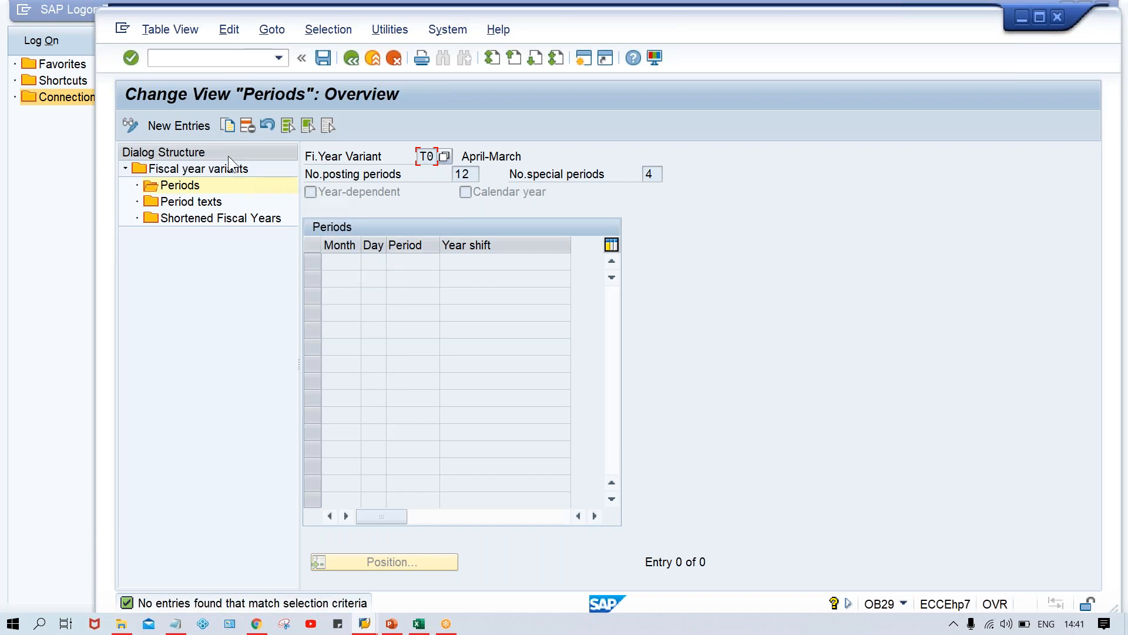
{"action": "left_click", "coordinate": [191, 127]}
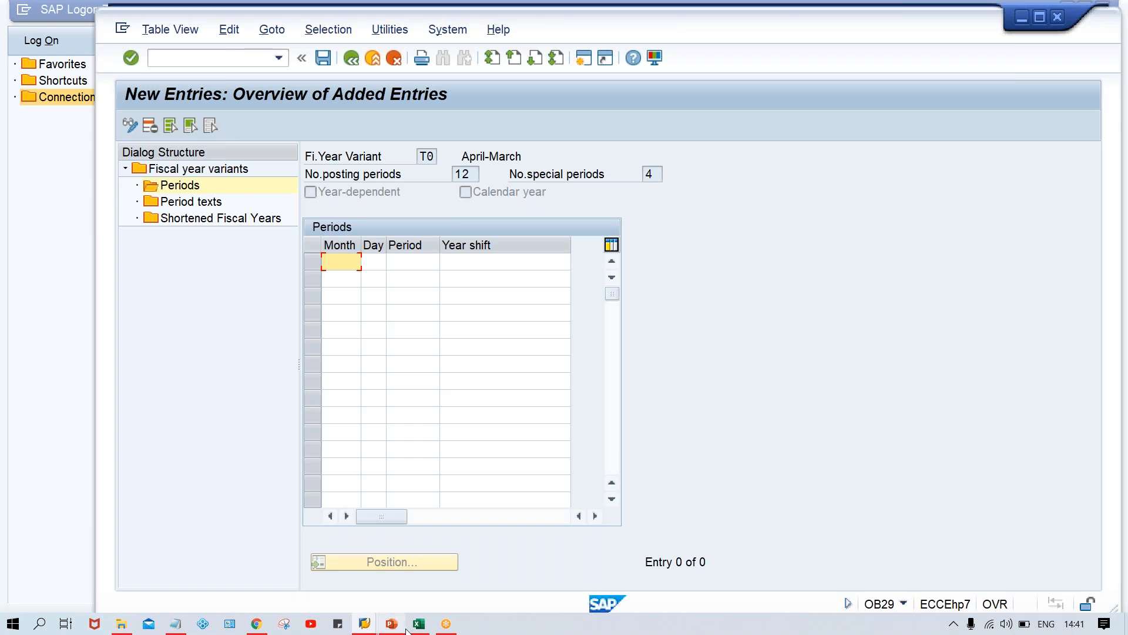
Copy month numbers 1 to 12 from the JAN-DEC column of the Class workbook in Excel into the SAP period table's Month column
{"action": "mouse_move", "coordinate": [418, 628]}
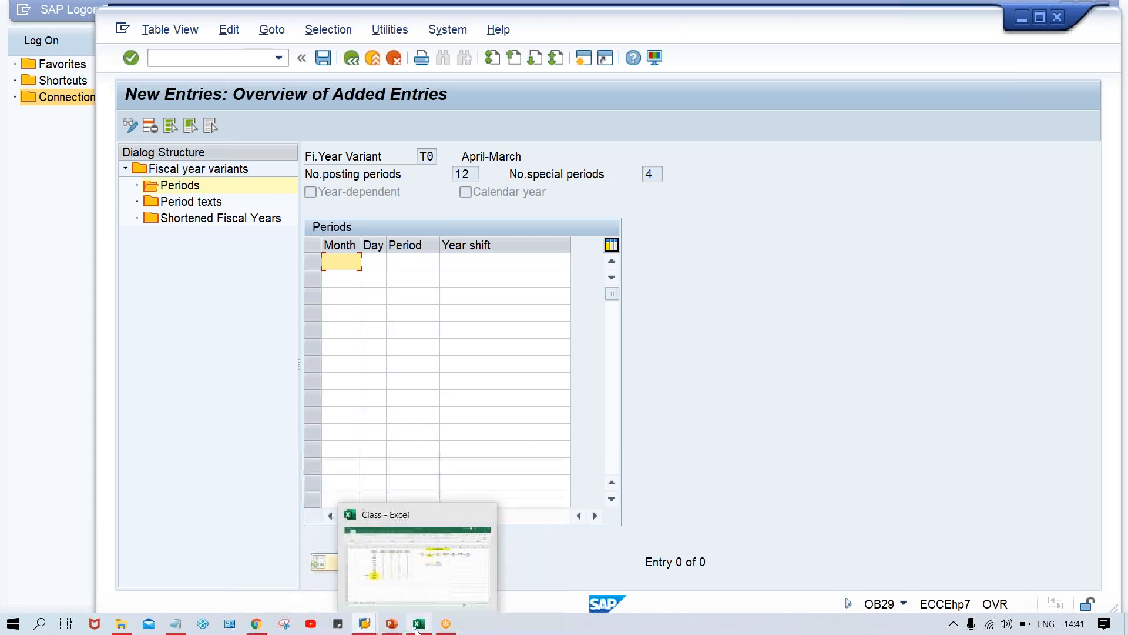
{"action": "left_click", "coordinate": [418, 590]}
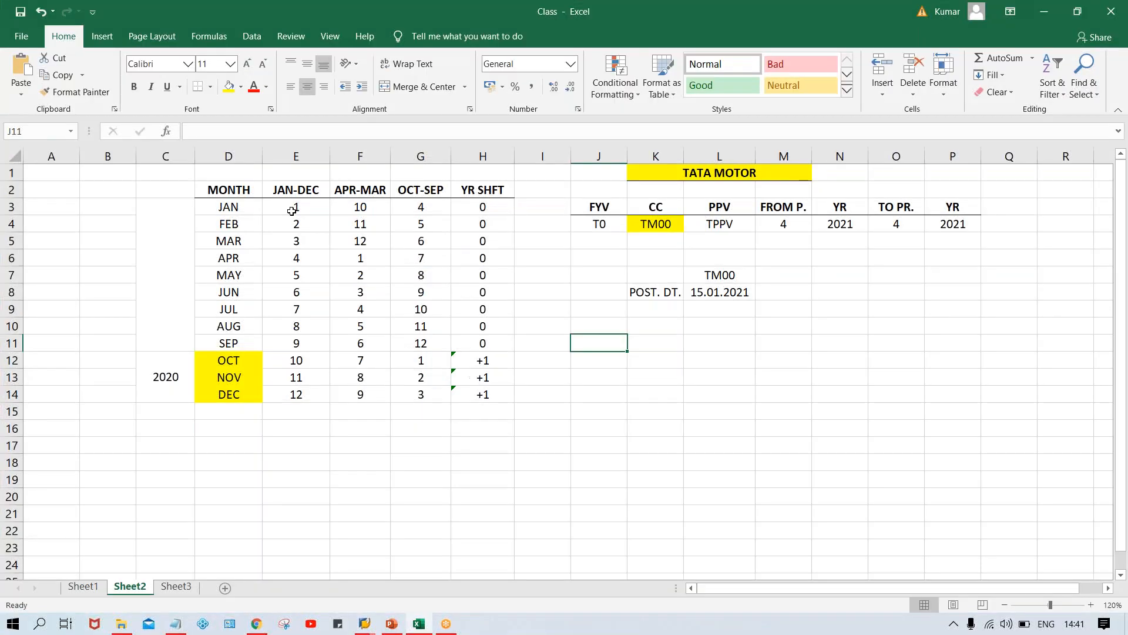
{"action": "left_click", "coordinate": [285, 207]}
{"action": "left_click_drag", "start_coordinate": [285, 207], "coordinate": [302, 392]}
{"action": "key", "text": "ctrl+c"}
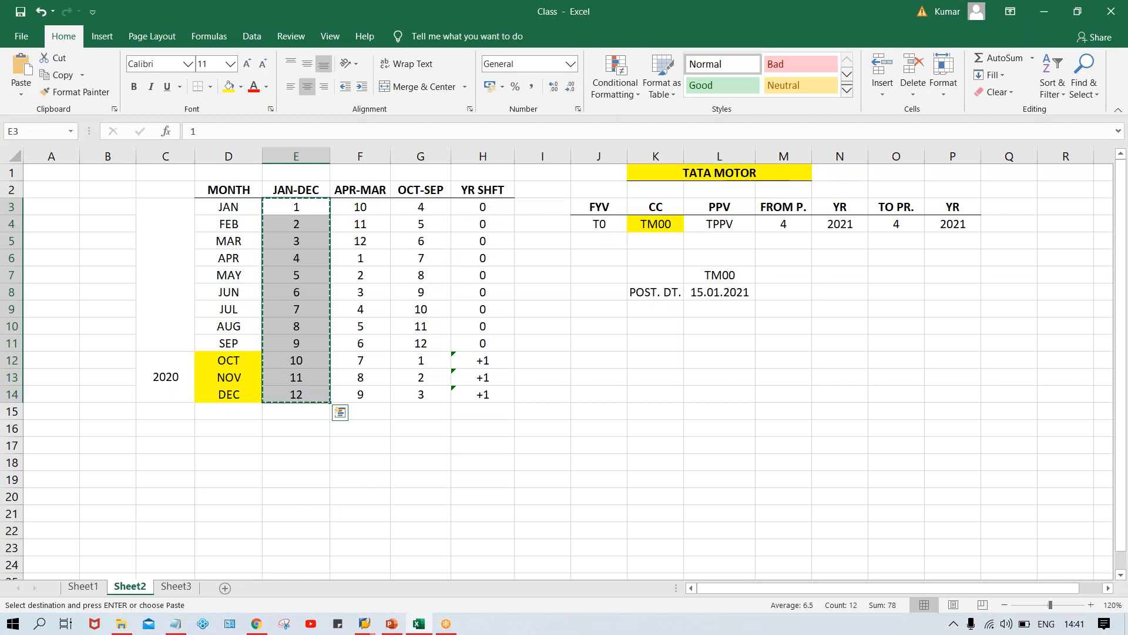
{"action": "key", "text": "alt+Tab"}
{"action": "left_click", "coordinate": [340, 263]}
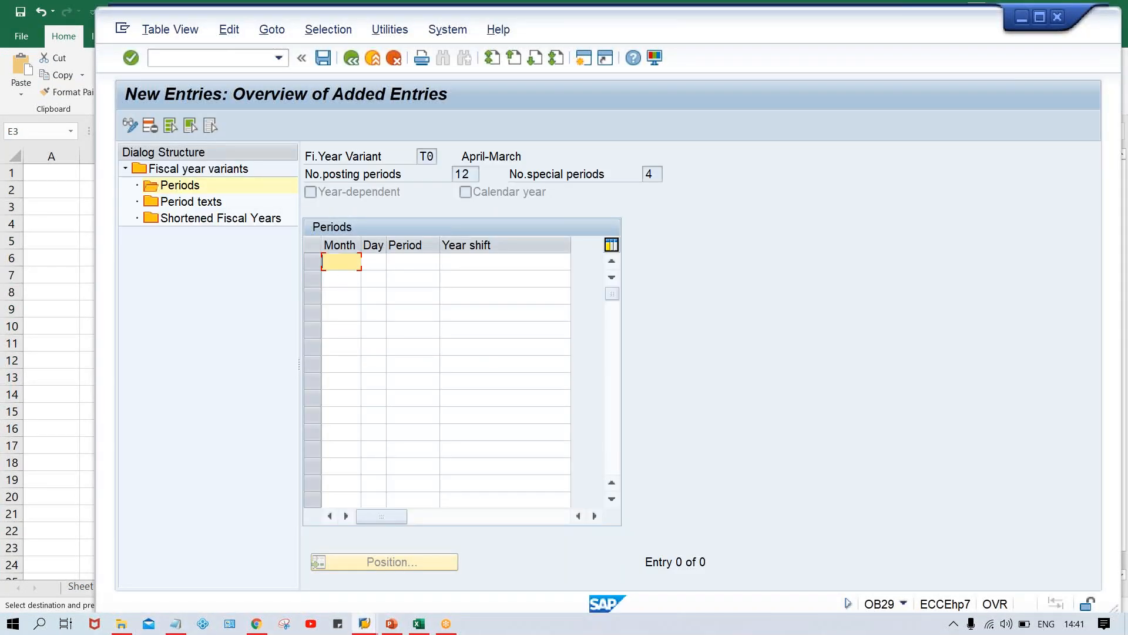
{"action": "key", "text": "ctrl+v"}
Enter the end days for months 1 to 6 as 31, 29, 31, 30, 31 and 30
{"action": "left_click", "coordinate": [378, 264]}
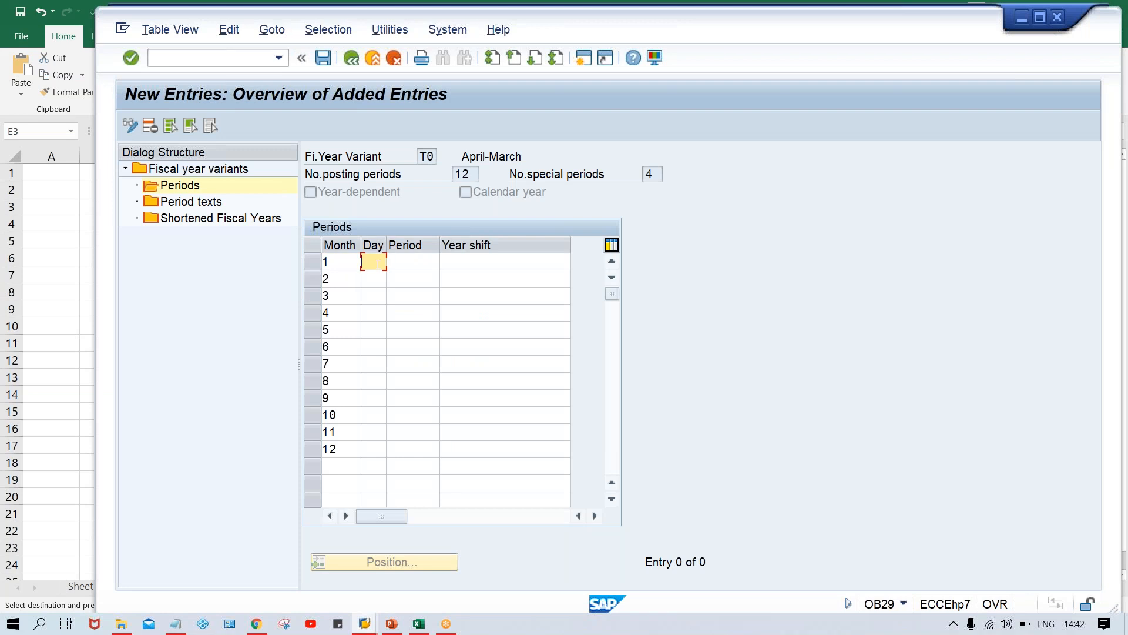
{"action": "type", "text": "31"}
{"action": "key", "text": "Down"}
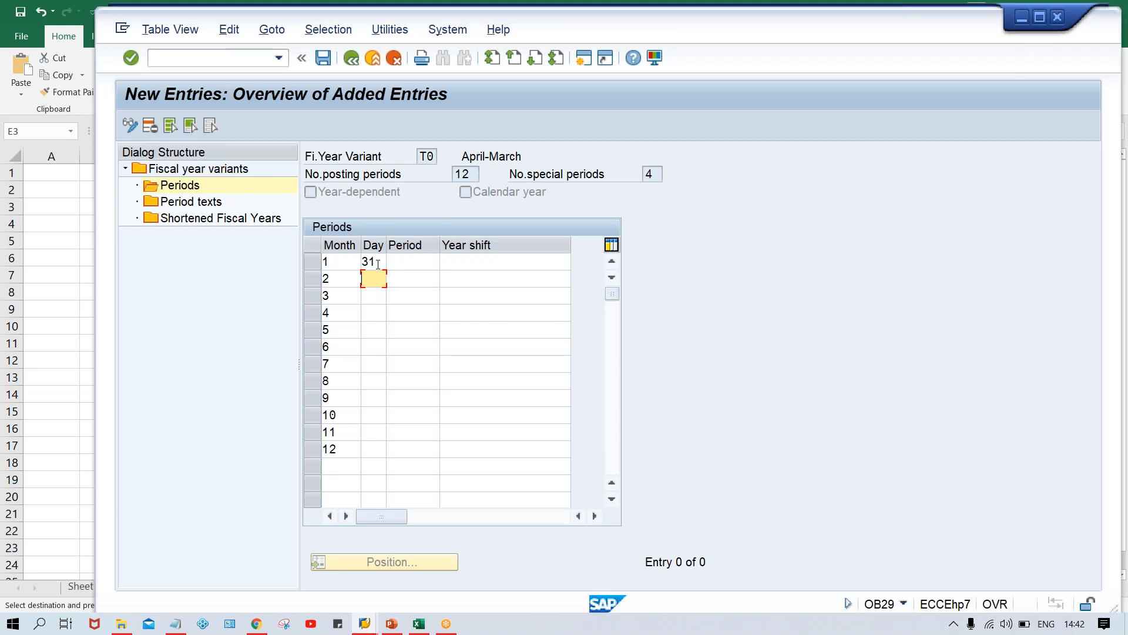
{"action": "type", "text": "29"}
{"action": "key", "text": "Down"}
{"action": "type", "text": "31"}
{"action": "key", "text": "Down"}
{"action": "type", "text": "30"}
{"action": "key", "text": "Down"}
{"action": "type", "text": "31"}
{"action": "key", "text": "Down"}
{"action": "type", "text": "30"}
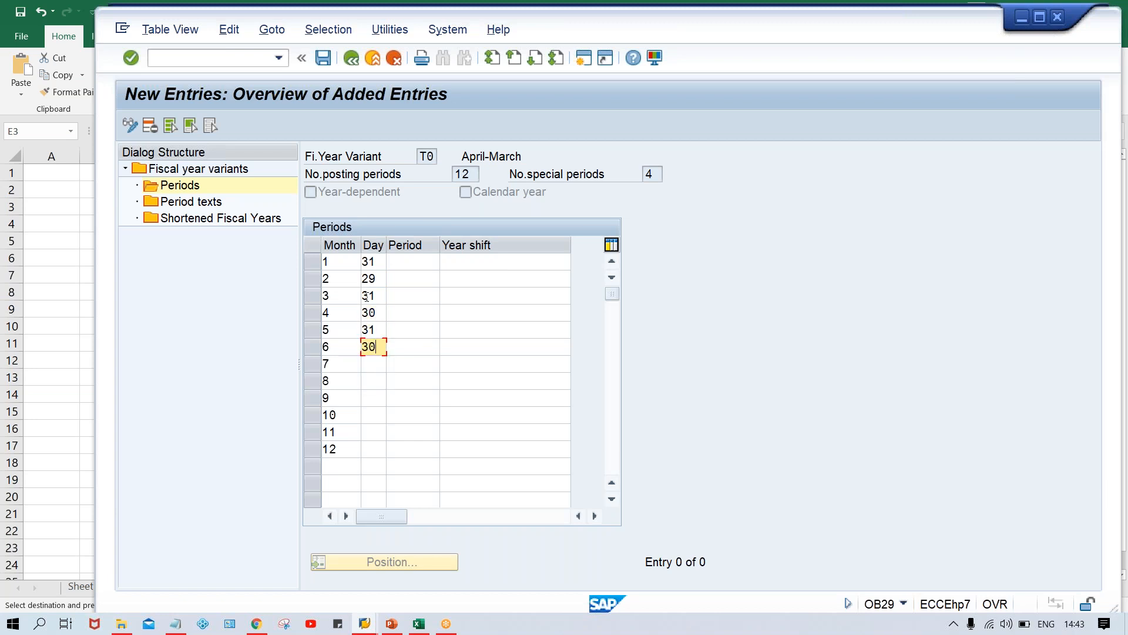
Enter the end days for months 7 to 12 as 31, 31, 30, 31, 30 and 31
{"action": "key", "text": "Down"}
{"action": "type", "text": "31"}
{"action": "key", "text": "Down"}
{"action": "type", "text": "31"}
{"action": "key", "text": "Down"}
{"action": "type", "text": "30"}
{"action": "key", "text": "Down"}
{"action": "type", "text": "31"}
{"action": "key", "text": "Down"}
{"action": "type", "text": "30"}
{"action": "key", "text": "Down"}
{"action": "type", "text": "31"}
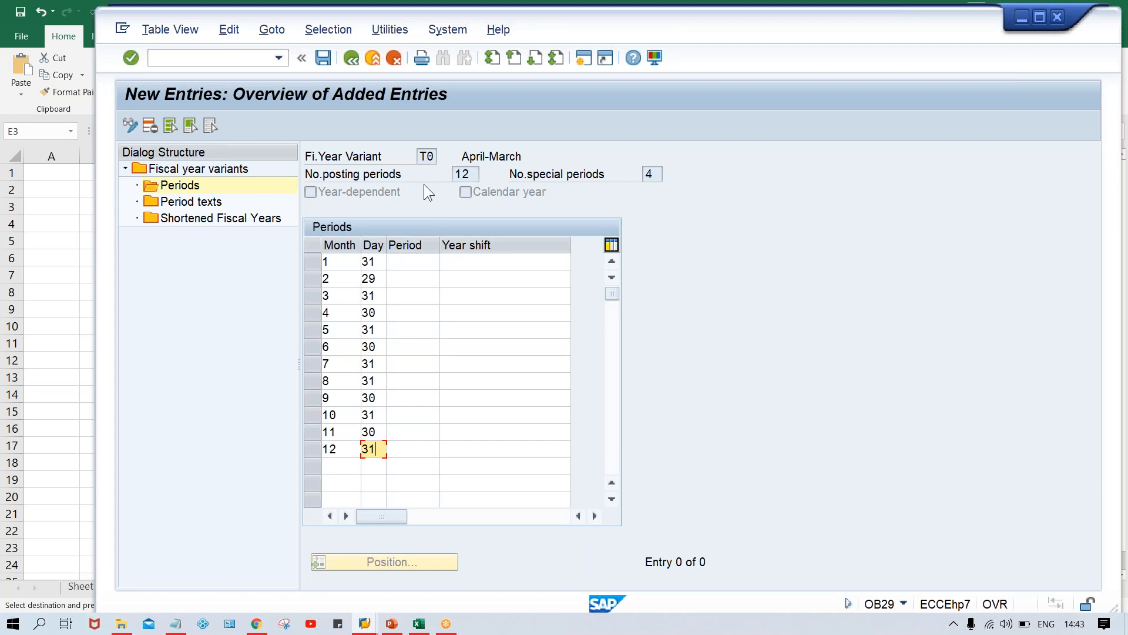
Enter posting period 1 for month 4
{"action": "left_click", "coordinate": [342, 315]}
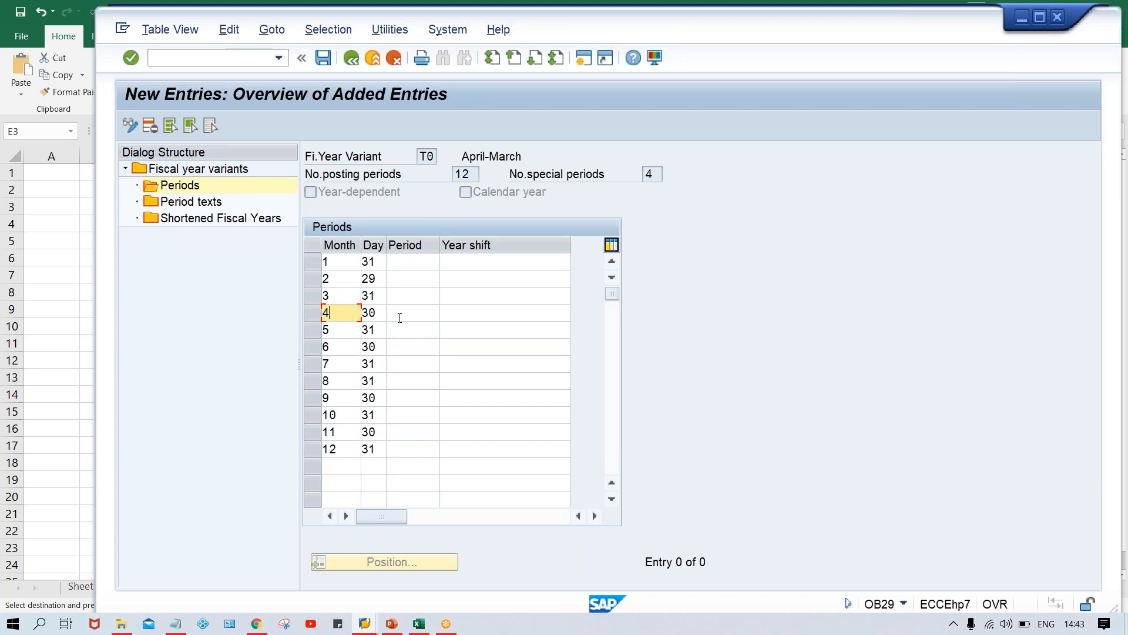
{"action": "left_click", "coordinate": [403, 318]}
{"action": "type", "text": "1"}
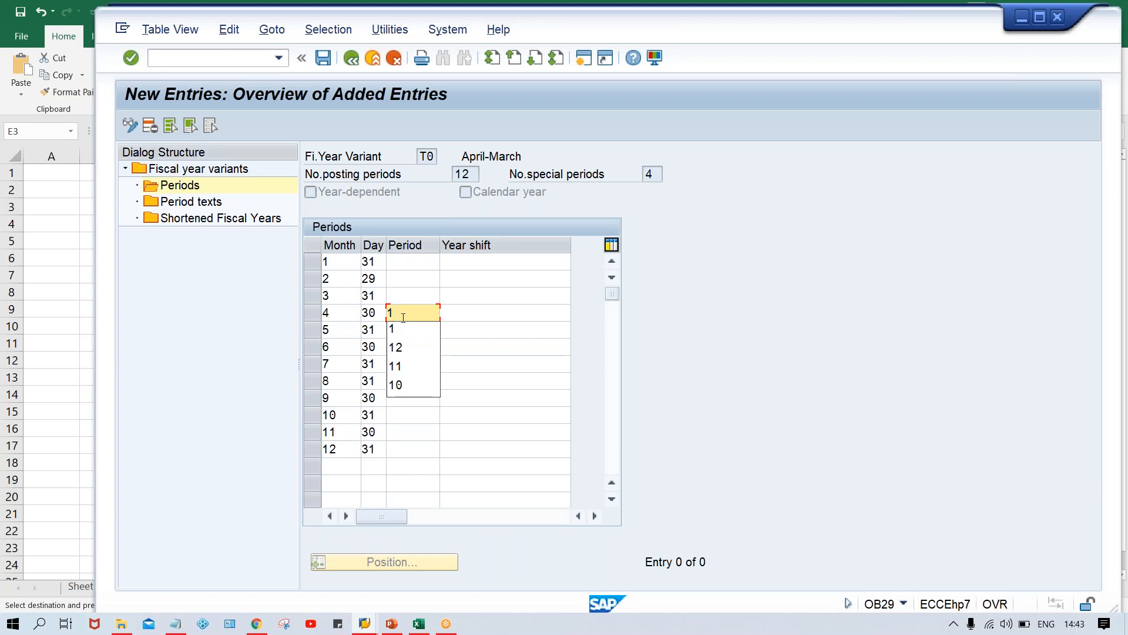
{"action": "left_click", "coordinate": [467, 308]}
{"action": "left_click", "coordinate": [401, 313]}
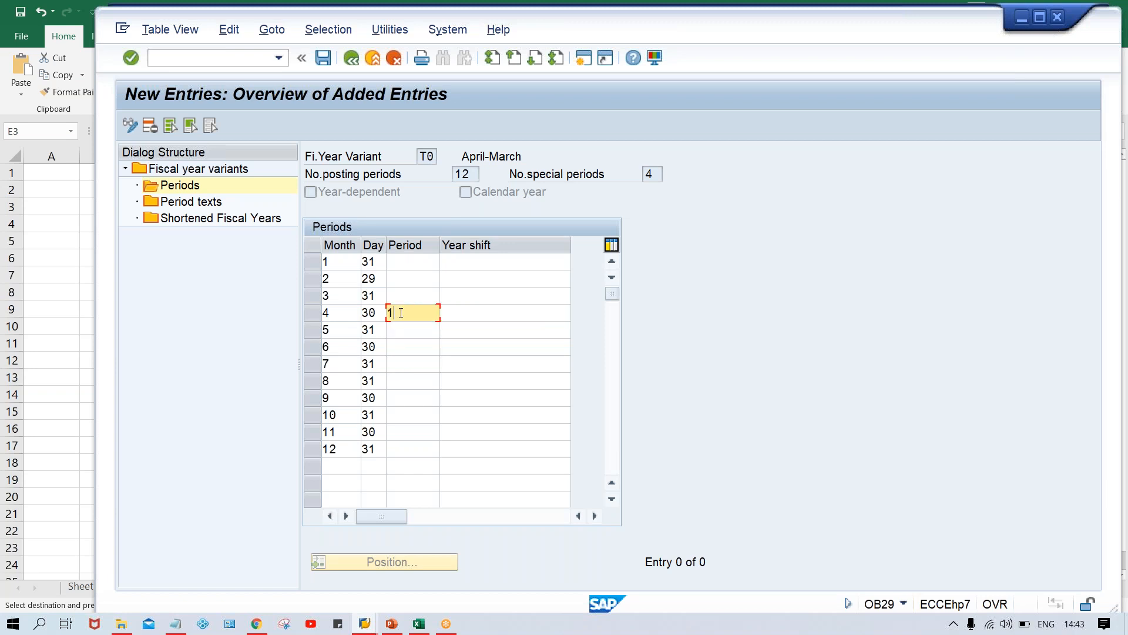
Copy the twelve APR-MAR period numbers from the Excel workbook and paste them into the SAP table's Period column, starting at month 1
{"action": "left_click", "coordinate": [414, 626]}
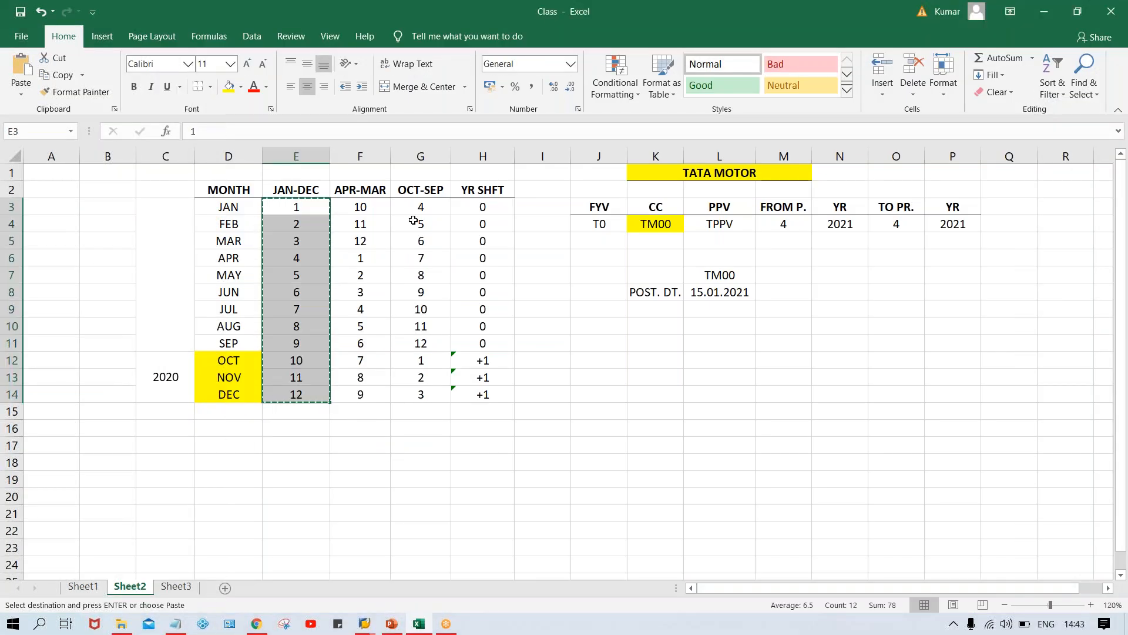
{"action": "left_click_drag", "start_coordinate": [365, 209], "coordinate": [373, 394]}
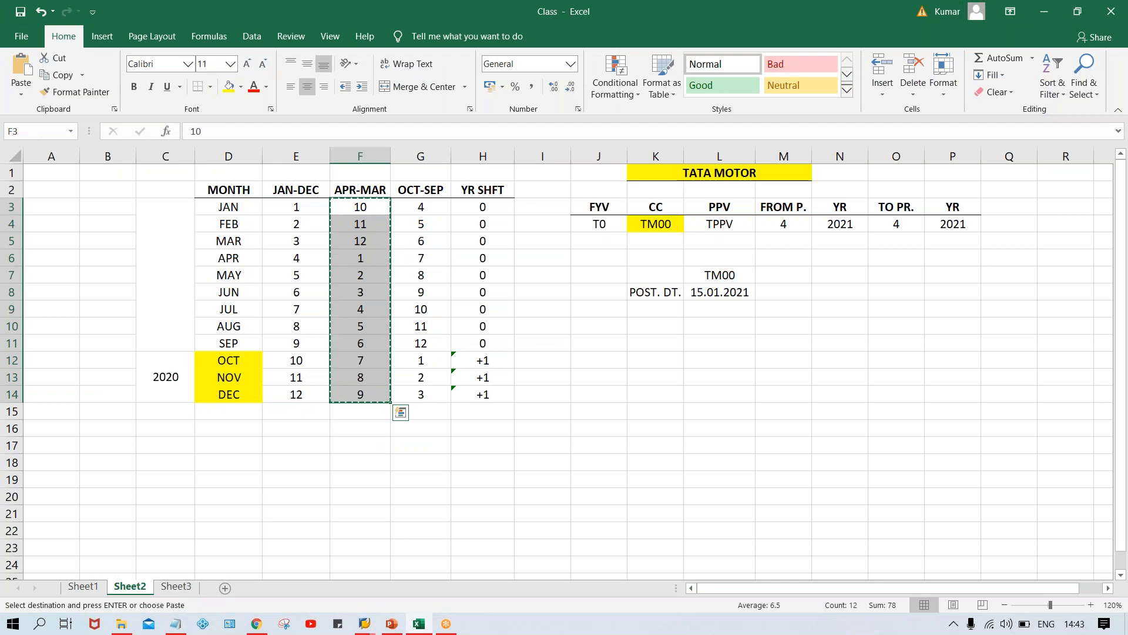
{"action": "key", "text": "alt+Tab"}
{"action": "left_click", "coordinate": [397, 259]}
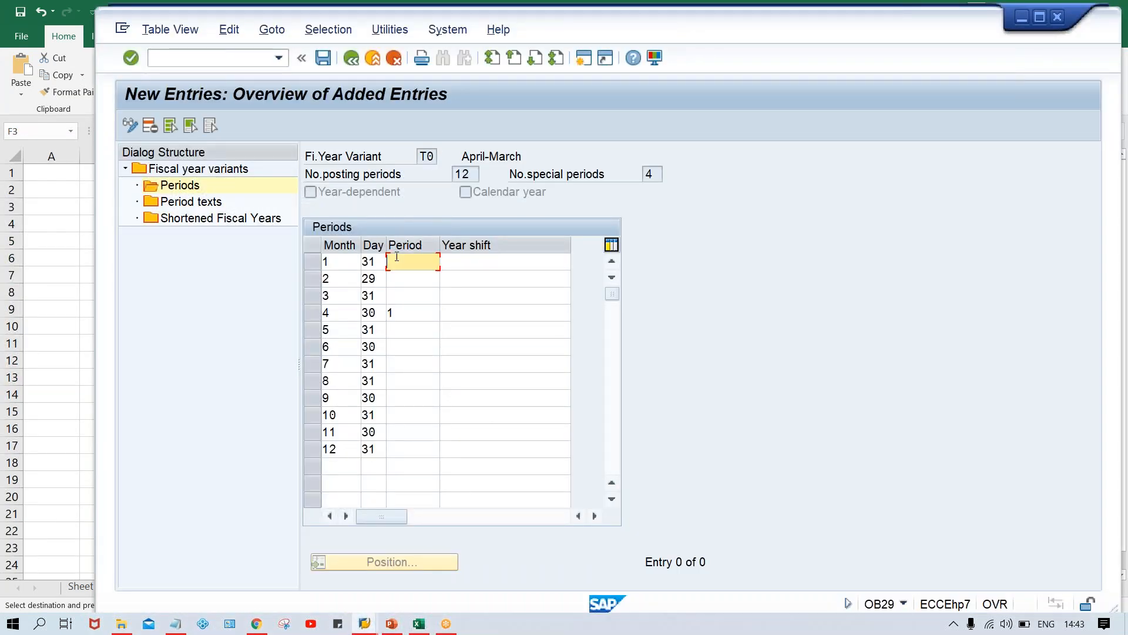
{"action": "key", "text": "ctrl+v"}
Check the year shift column in the Excel workbook and enter year shift 0 for months 4 to 7 in SAP
{"action": "left_click", "coordinate": [335, 314]}
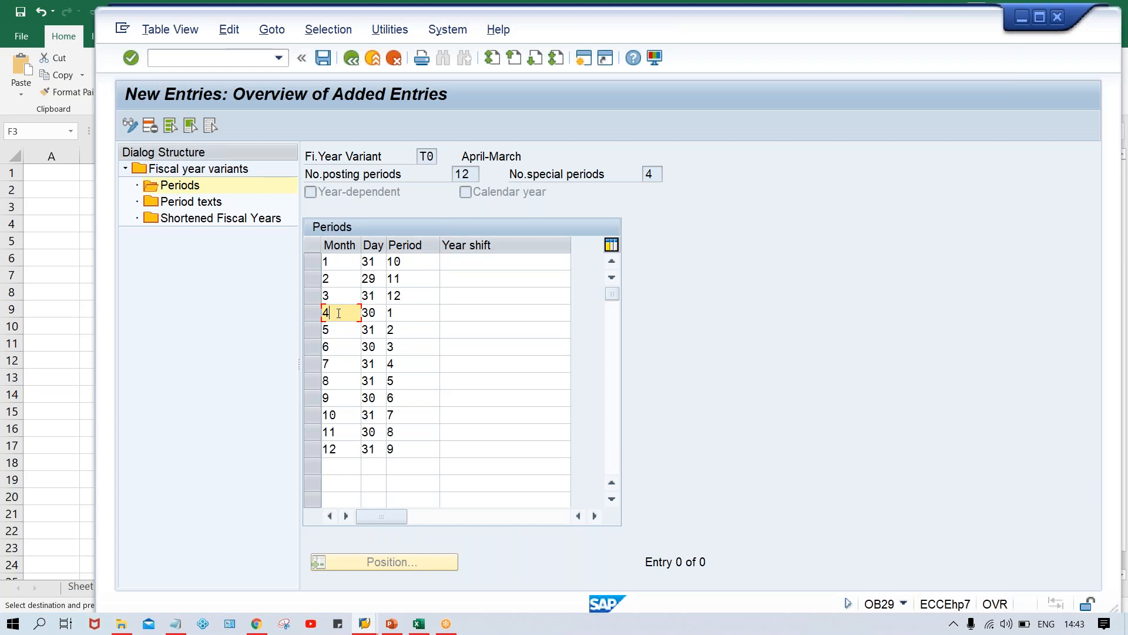
{"action": "left_click", "coordinate": [399, 313]}
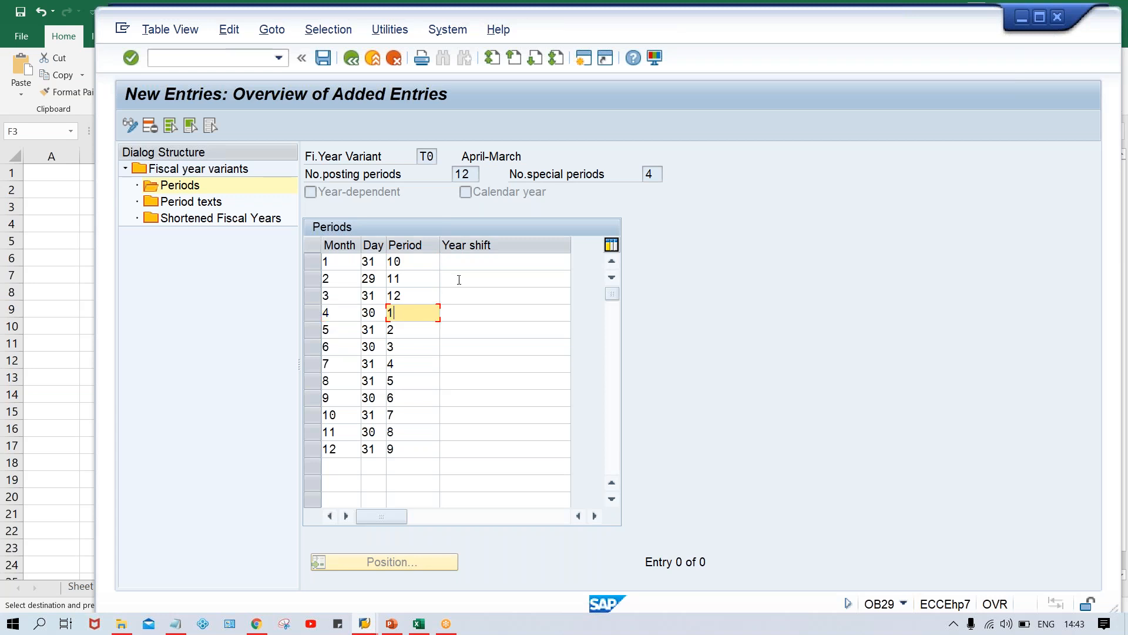
{"action": "left_click", "coordinate": [460, 315]}
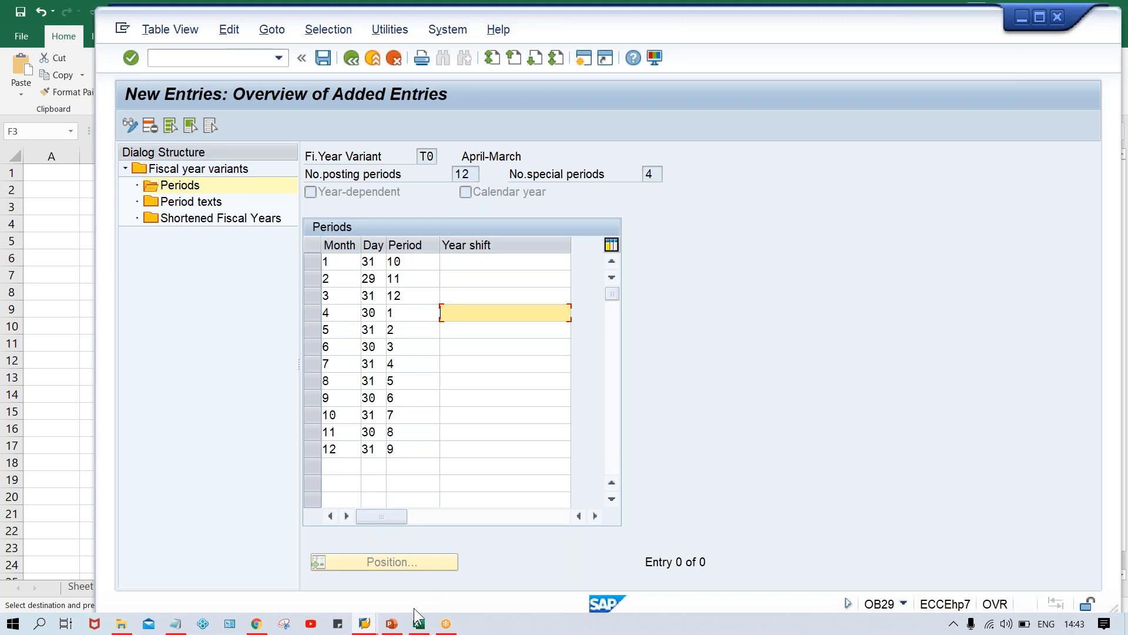
{"action": "left_click", "coordinate": [419, 624]}
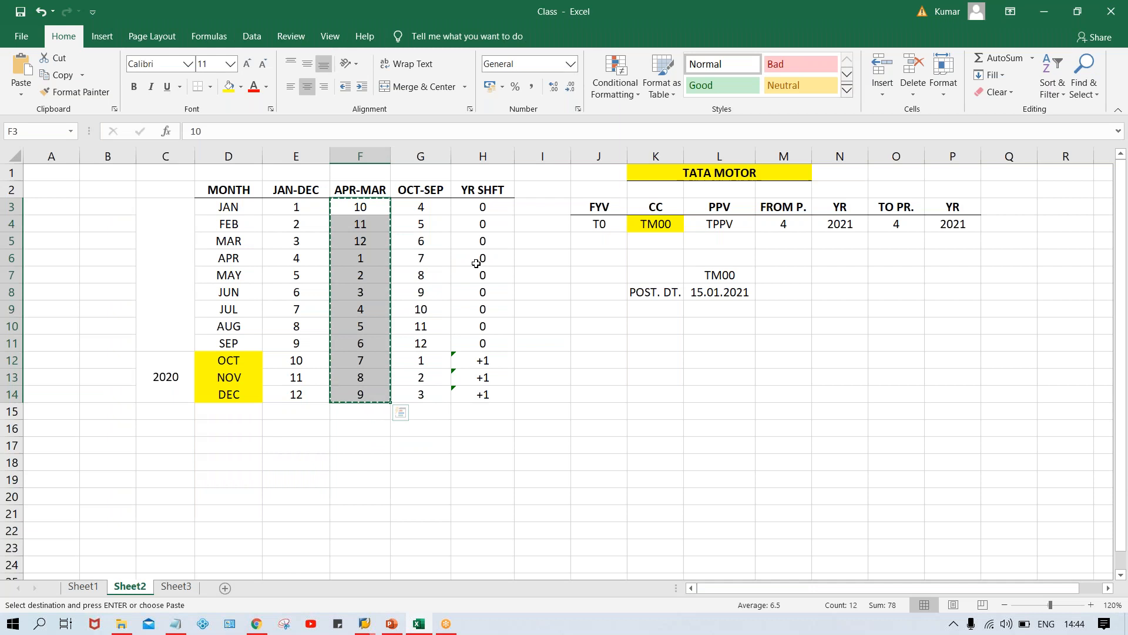
{"action": "left_click", "coordinate": [364, 624]}
{"action": "left_click", "coordinate": [424, 587]}
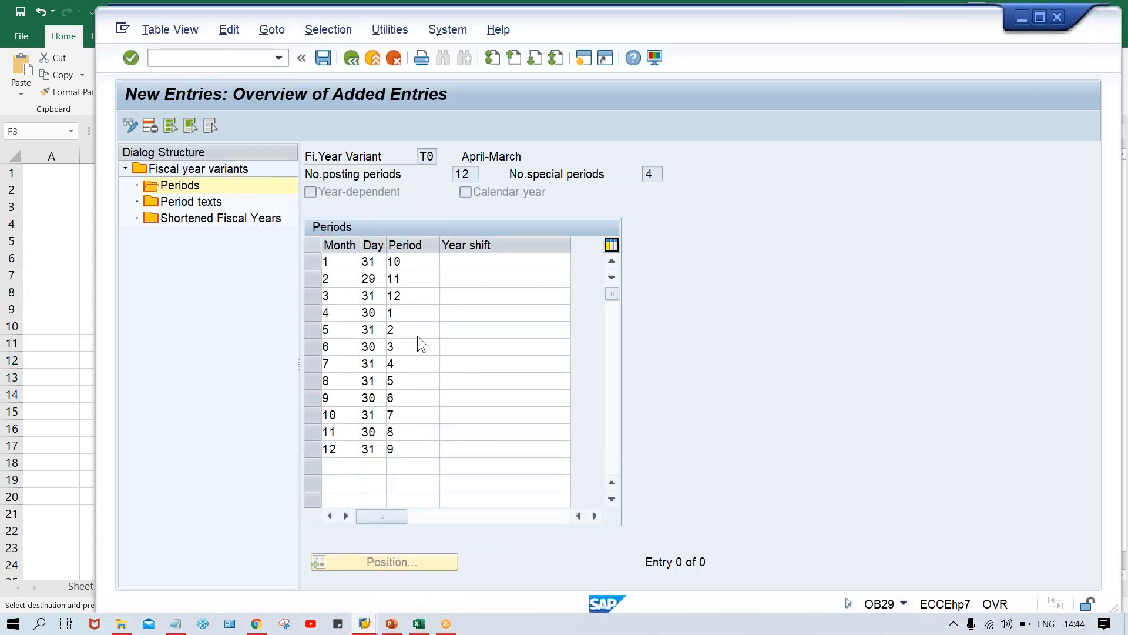
{"action": "type", "text": "0"}
{"action": "key", "text": "Tab"}
{"action": "type", "text": "0"}
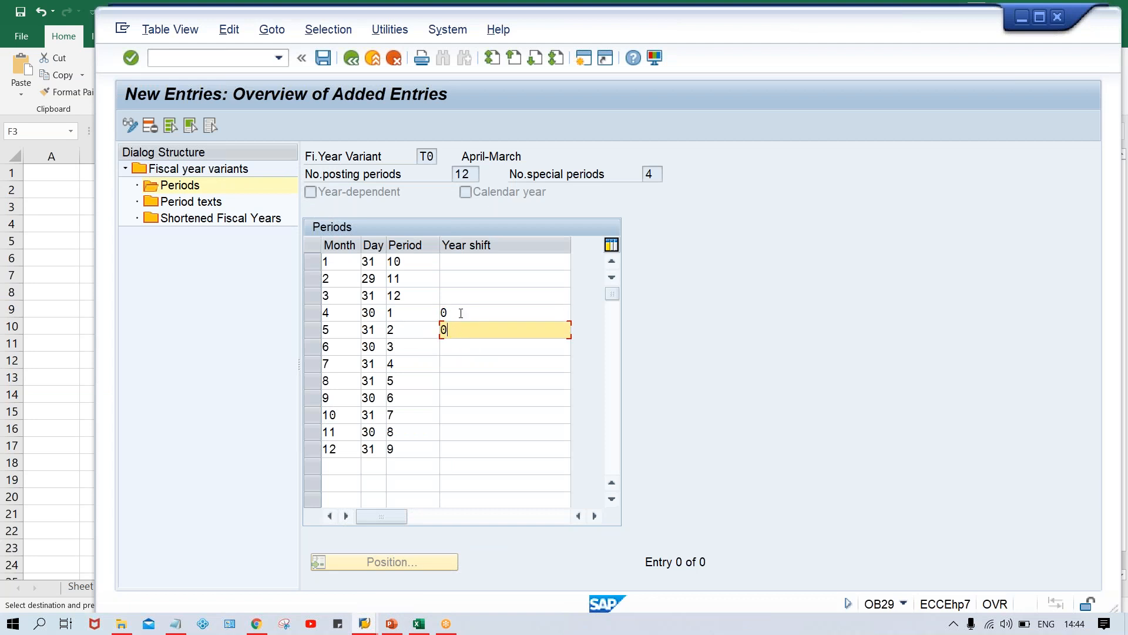
{"action": "key", "text": "Tab"}
{"action": "type", "text": "0"}
{"action": "key", "text": "Tab"}
{"action": "type", "text": "0"}
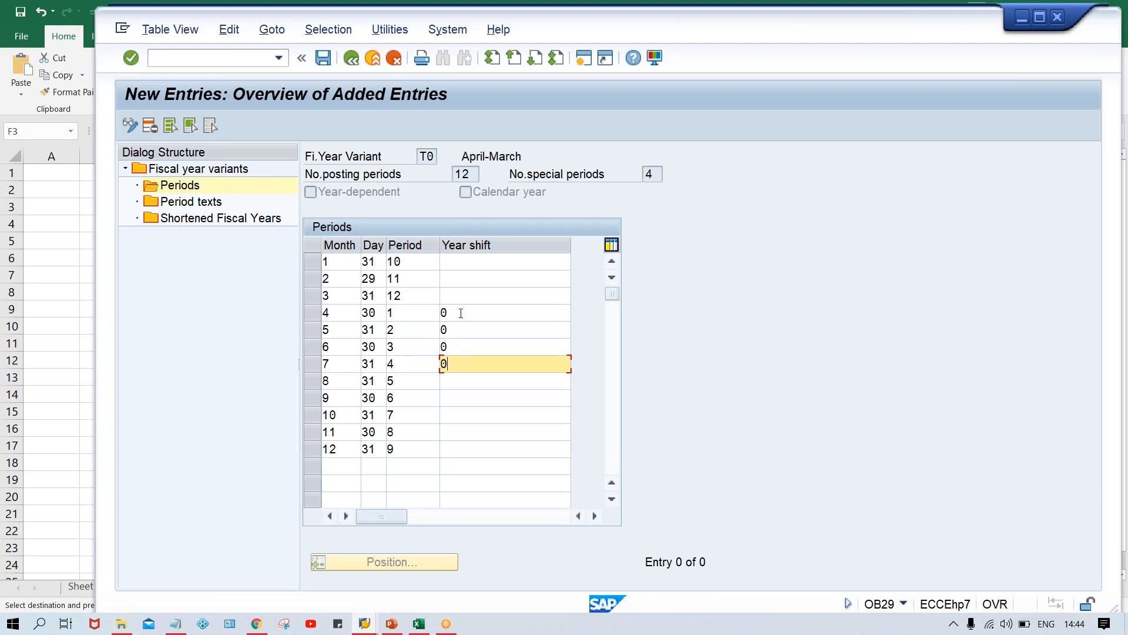
Enter year shift 0 for months 8 to 12
{"action": "key", "text": "Tab"}
{"action": "type", "text": "0"}
{"action": "key", "text": "Tab"}
{"action": "type", "text": "0"}
{"action": "key", "text": "Tab"}
{"action": "type", "text": "0"}
{"action": "key", "text": "Tab"}
{"action": "type", "text": "0"}
{"action": "key", "text": "Tab"}
{"action": "type", "text": "0"}
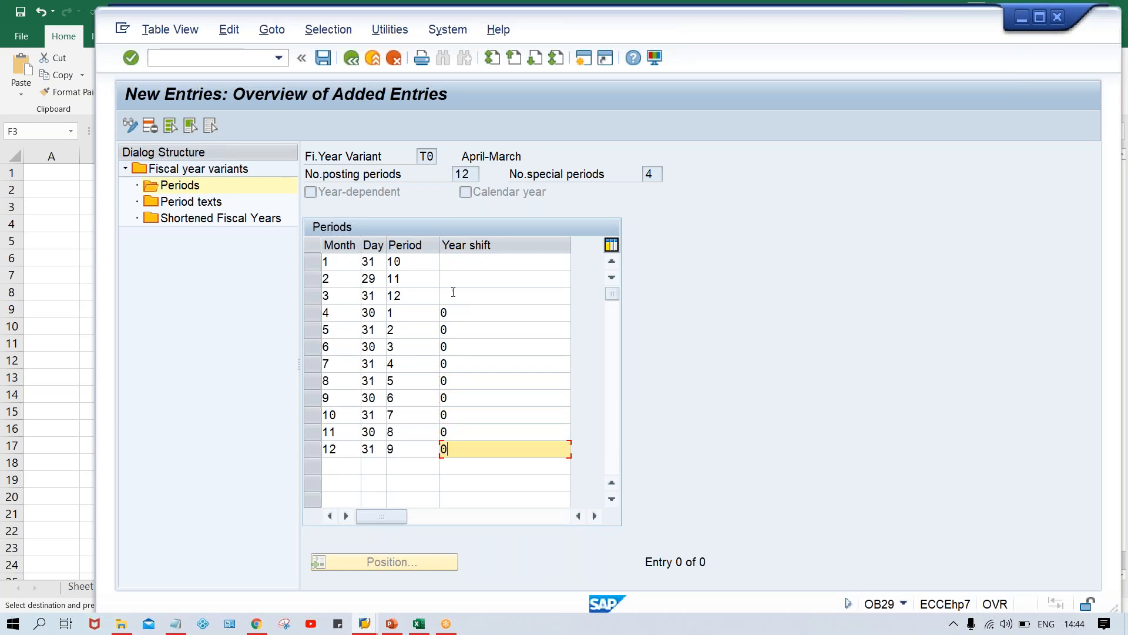
Enter year shift -1 for months 1, 2 and 3 and save the period assignments
{"action": "left_click", "coordinate": [453, 262]}
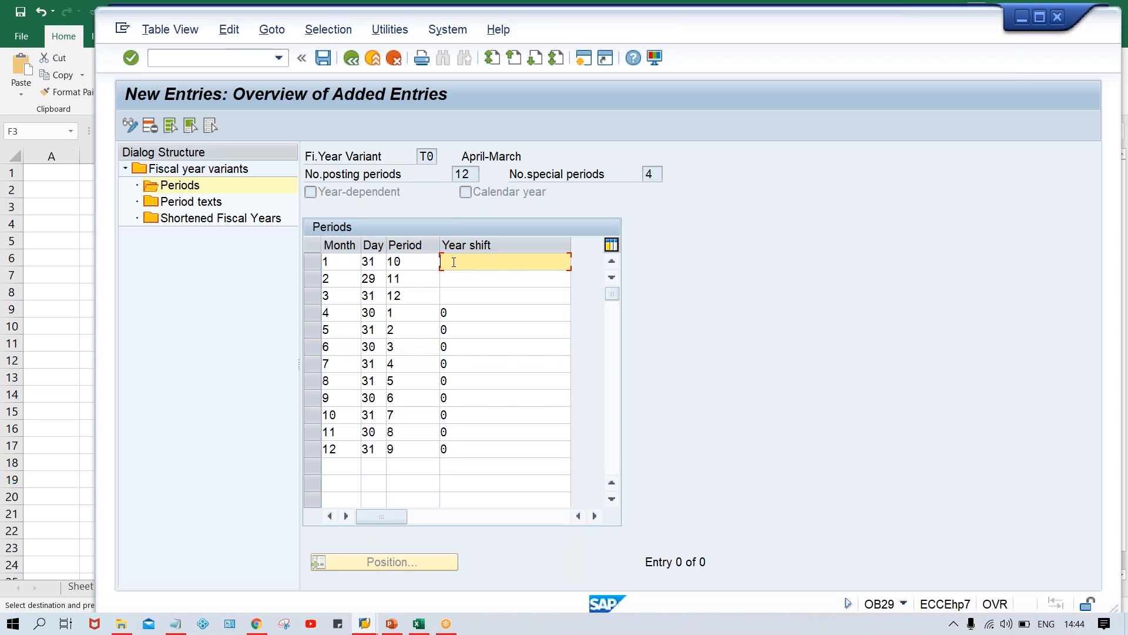
{"action": "type", "text": "-1"}
{"action": "key", "text": "Down"}
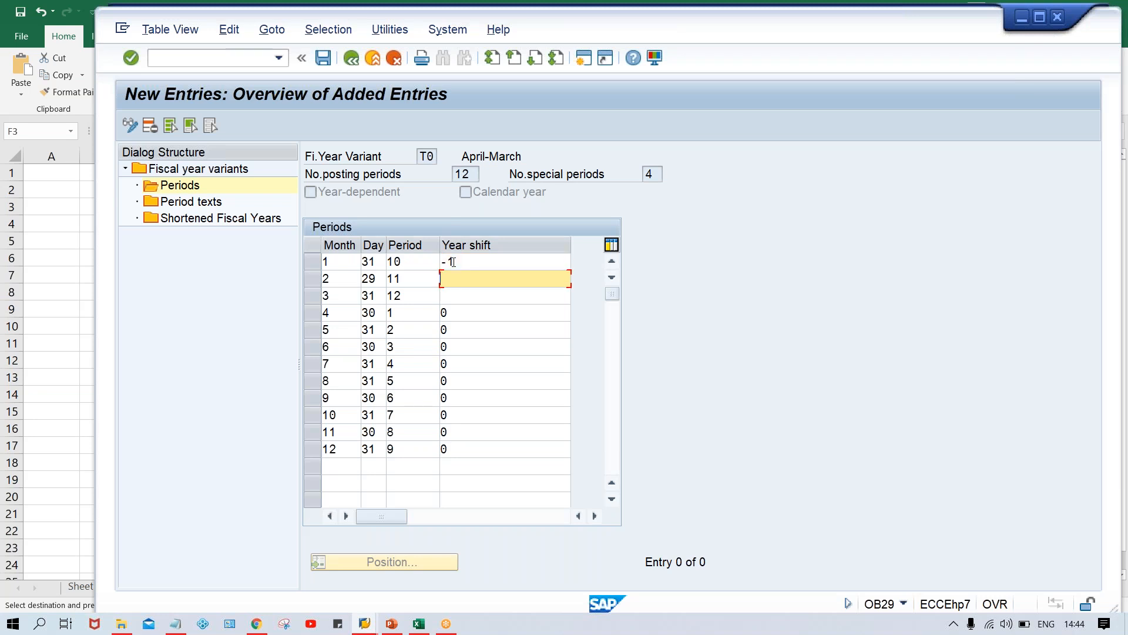
{"action": "type", "text": "--"}
{"action": "key", "text": "BackSpace"}
{"action": "type", "text": "1"}
{"action": "key", "text": "Down"}
{"action": "type", "text": "-1"}
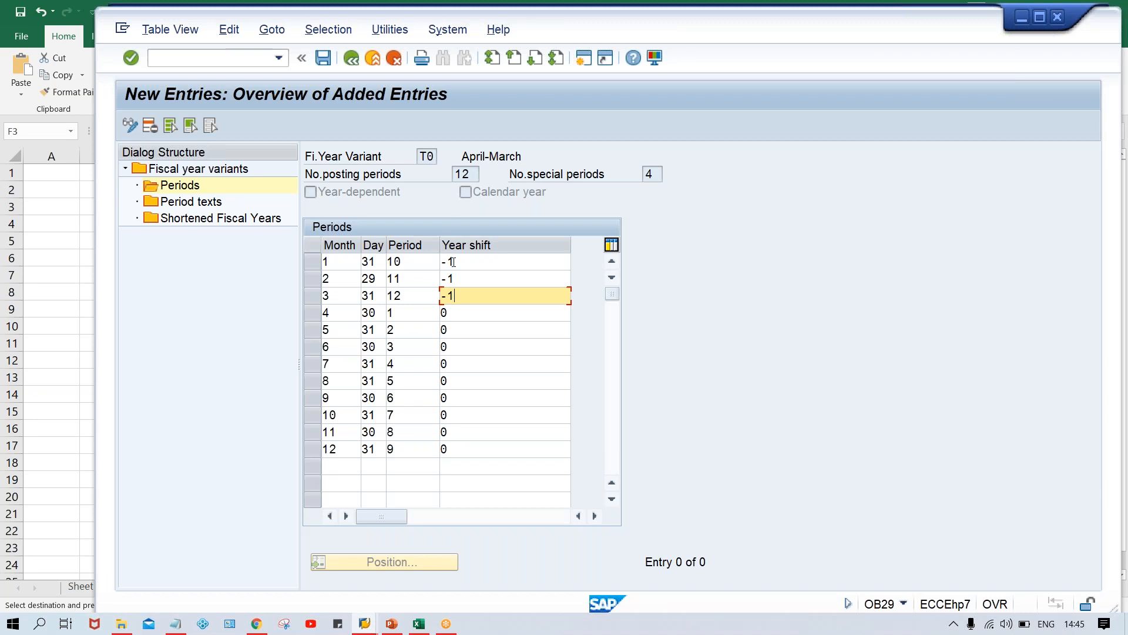
{"action": "key", "text": "Return"}
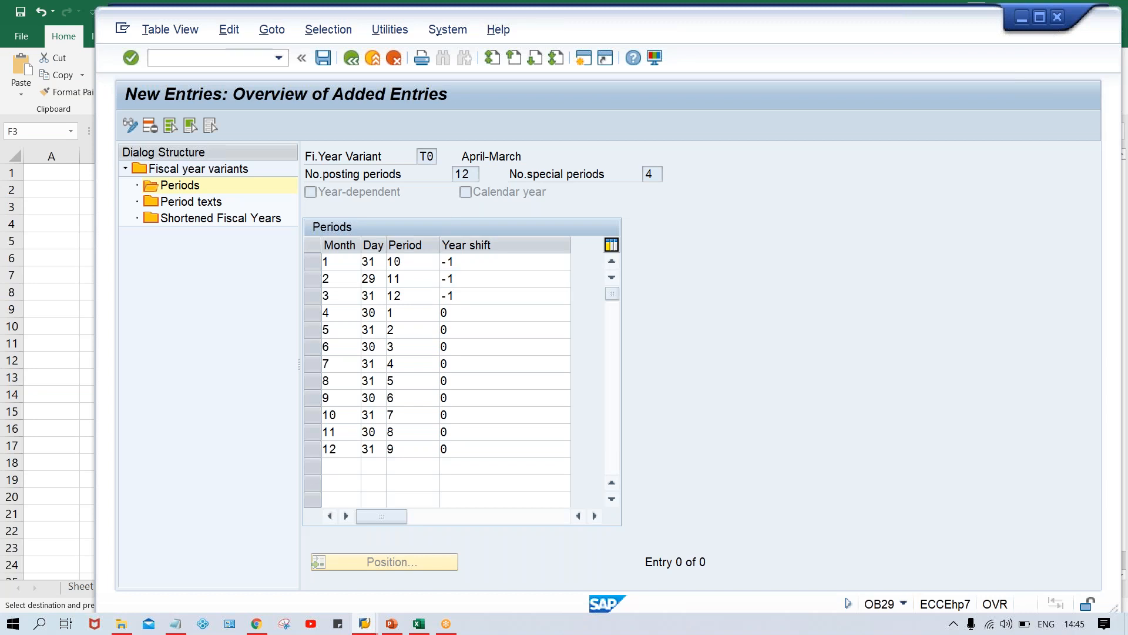
{"action": "key", "text": "ctrl+s"}
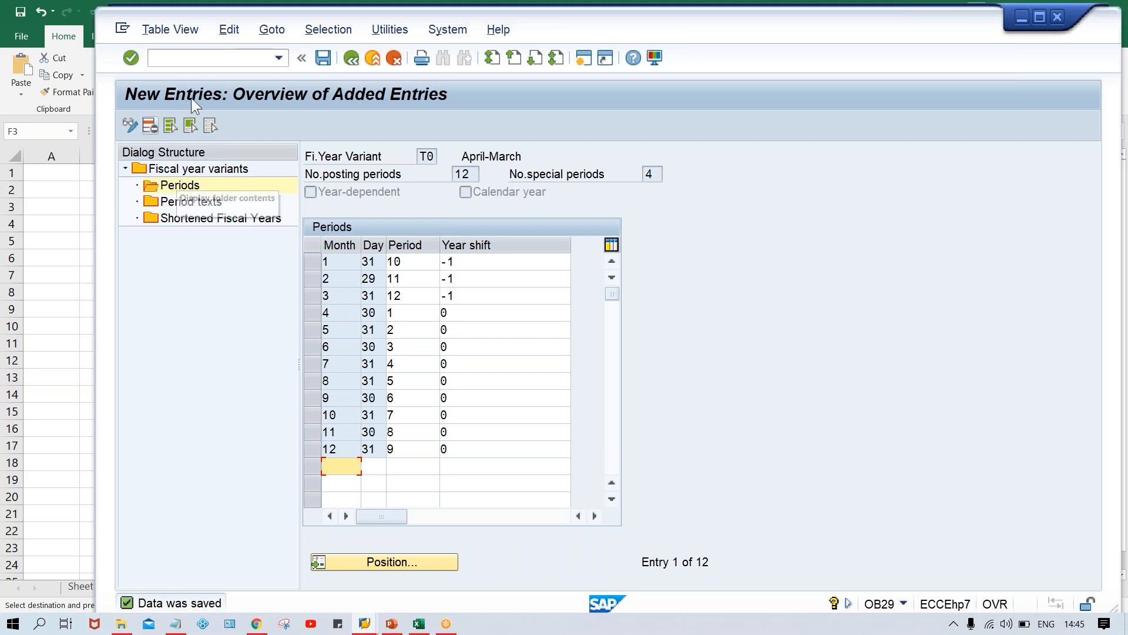
Open transaction OB37 and position the company code list on TM00
{"action": "left_click", "coordinate": [190, 61]}
{"action": "type", "text": "/N"}
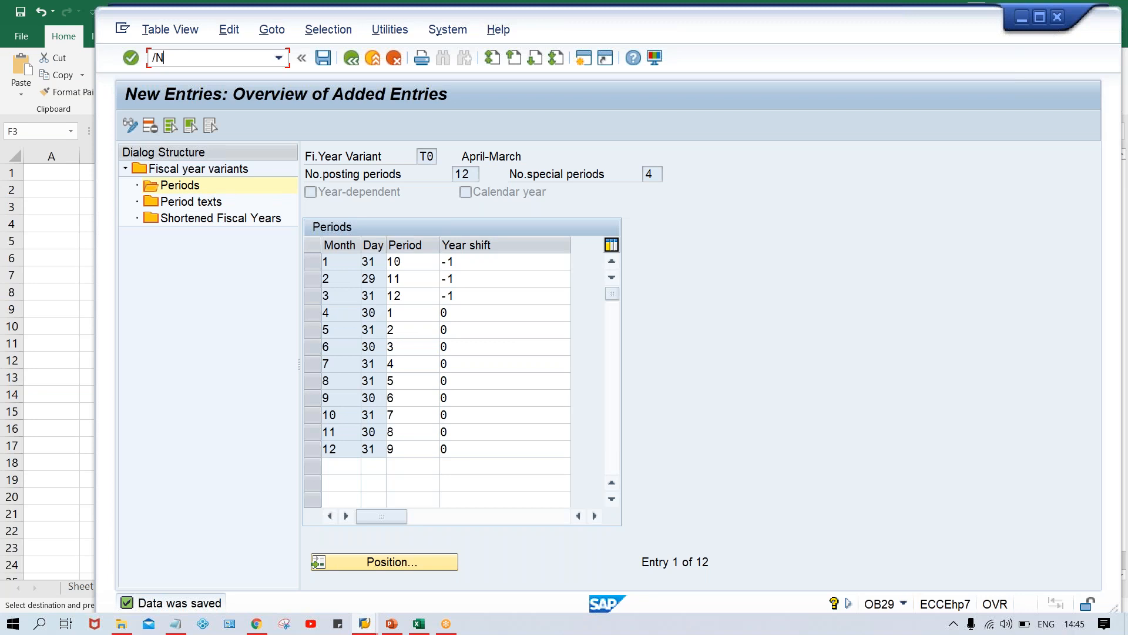
{"action": "type", "text": "OB37"}
{"action": "key", "text": "Return"}
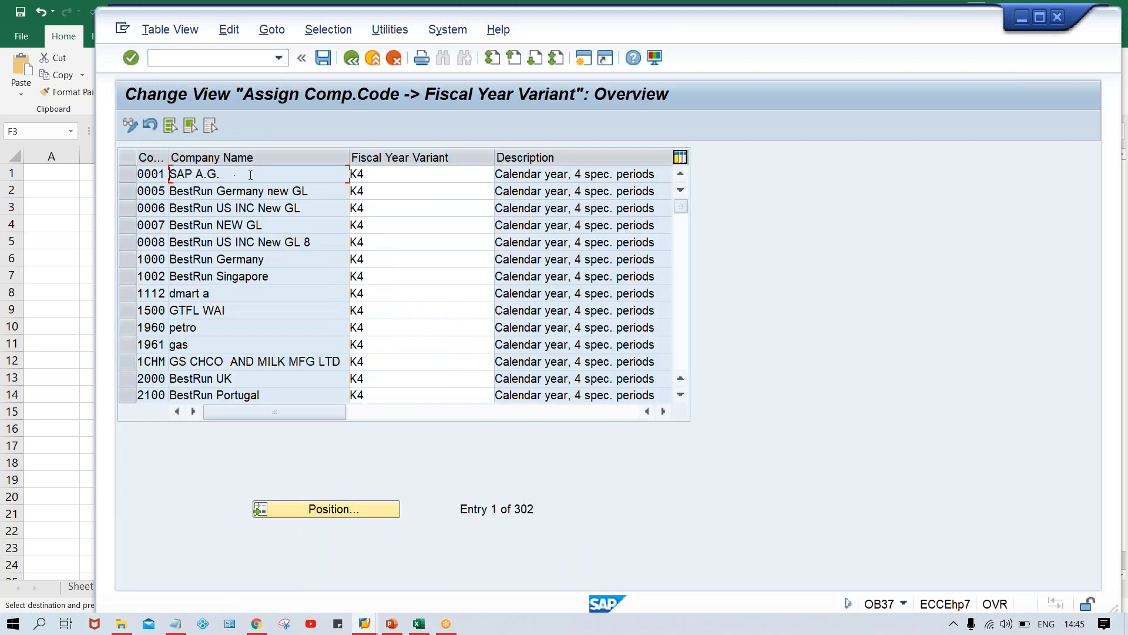
{"action": "left_click", "coordinate": [342, 509]}
{"action": "type", "text": "TM00"}
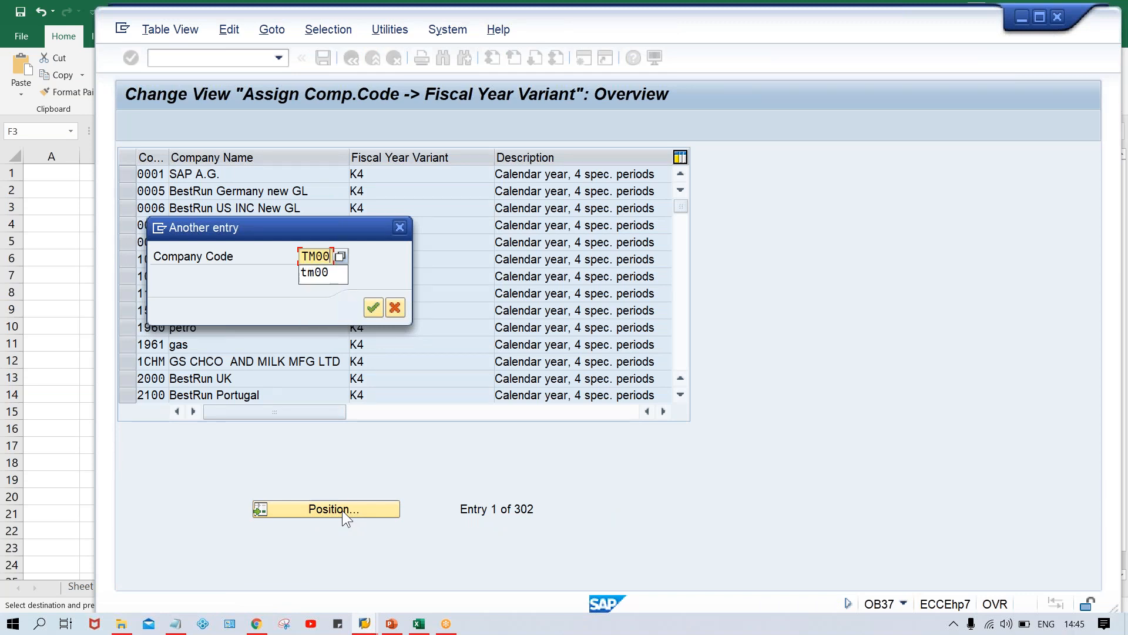
{"action": "key", "text": "Return"}
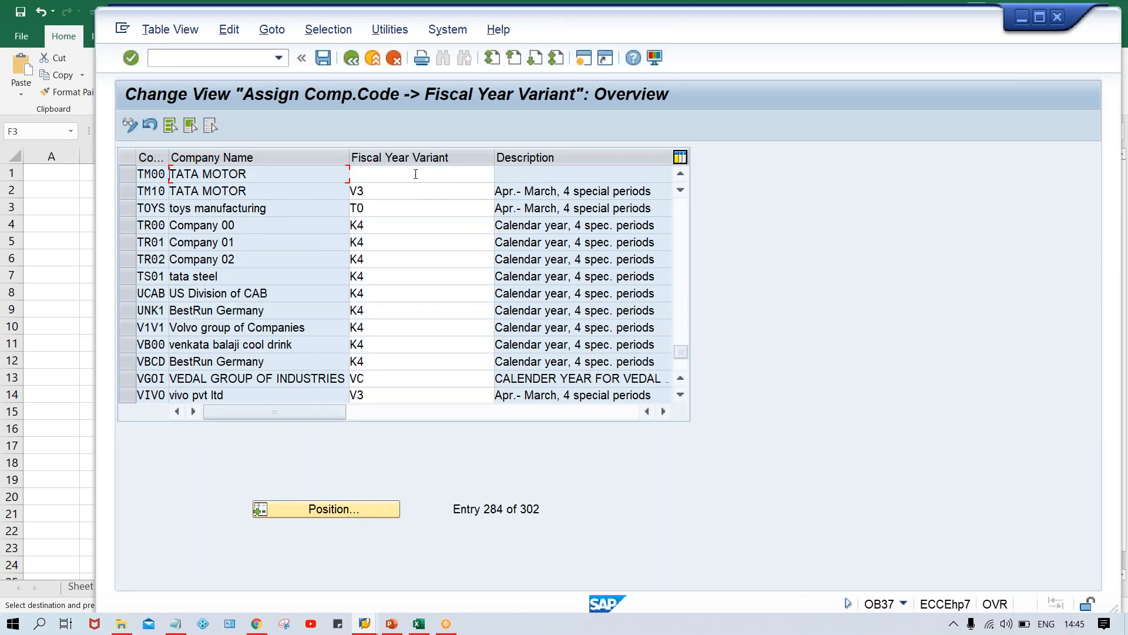
Assign fiscal year variant T0 to company code TM00 and save it under the proposed TATA MOTOR customizing request
{"action": "left_click", "coordinate": [416, 174]}
{"action": "type", "text": "T0"}
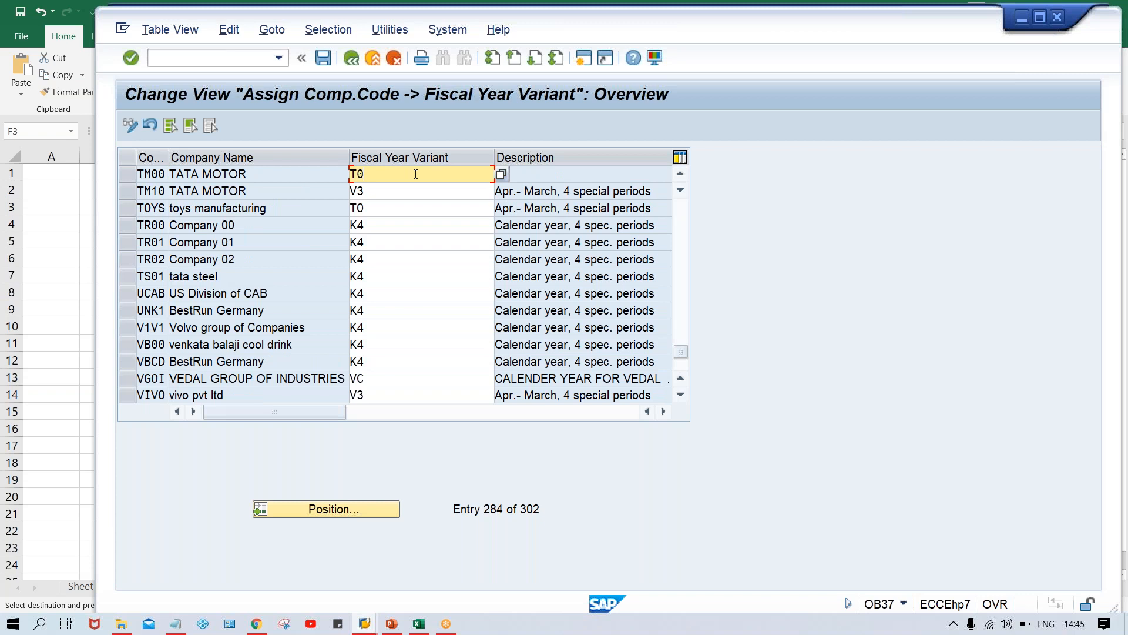
{"action": "key", "text": "Return"}
{"action": "key", "text": "ctrl+s"}
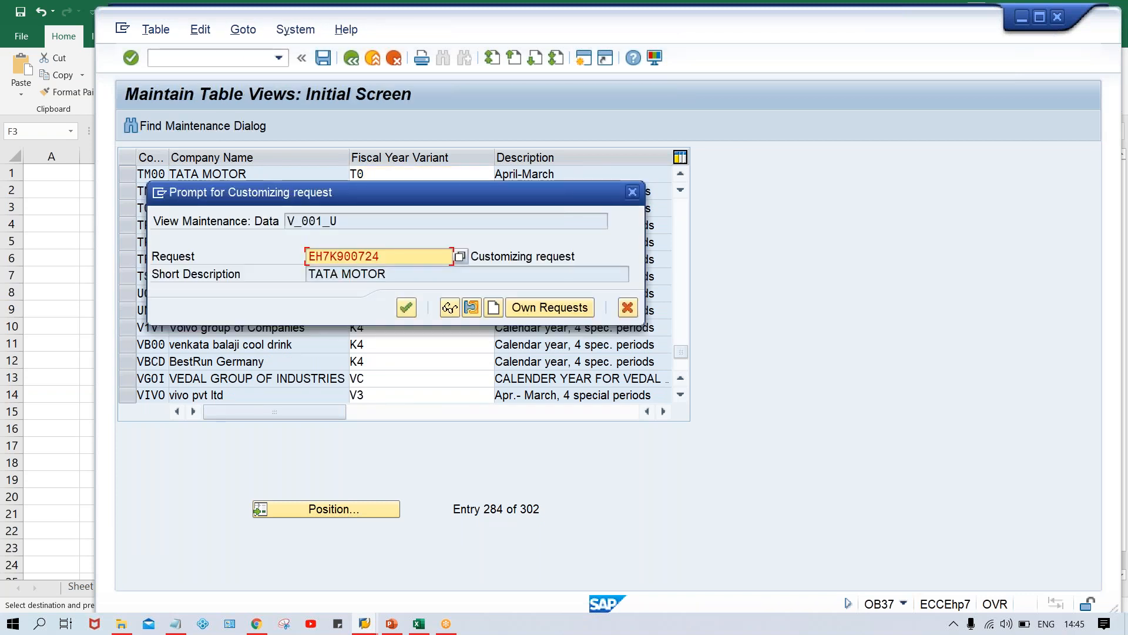
{"action": "key", "text": "Return"}
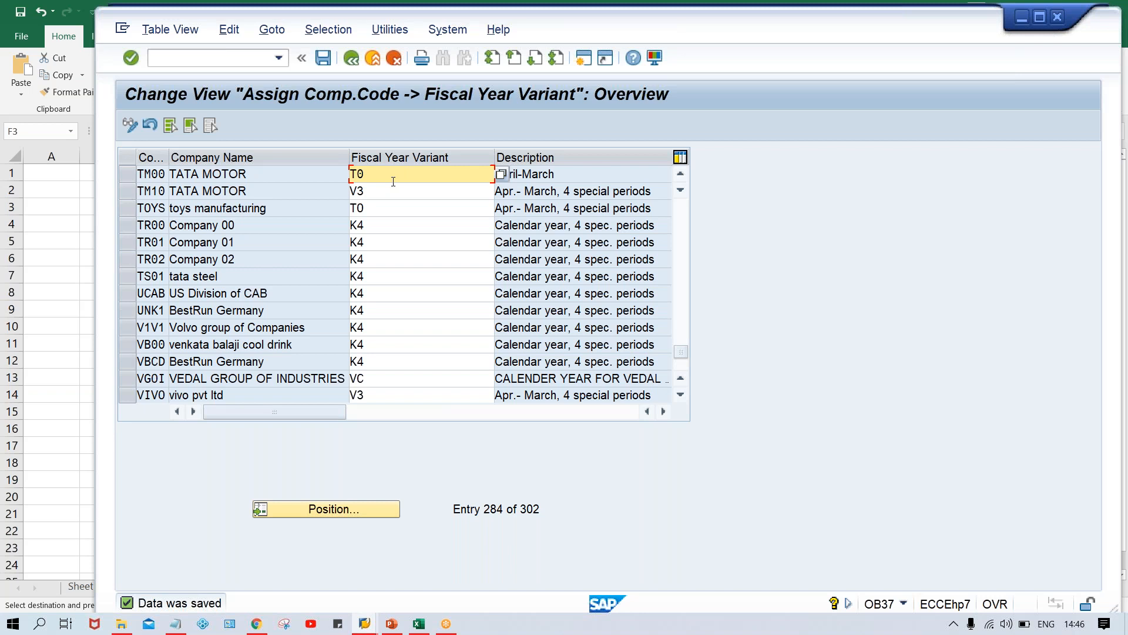
Switch to the Excel workbook and list company codes TM00, TS00, TC00 and TH00 in cells J13 to J16
{"action": "mouse_move", "coordinate": [420, 626]}
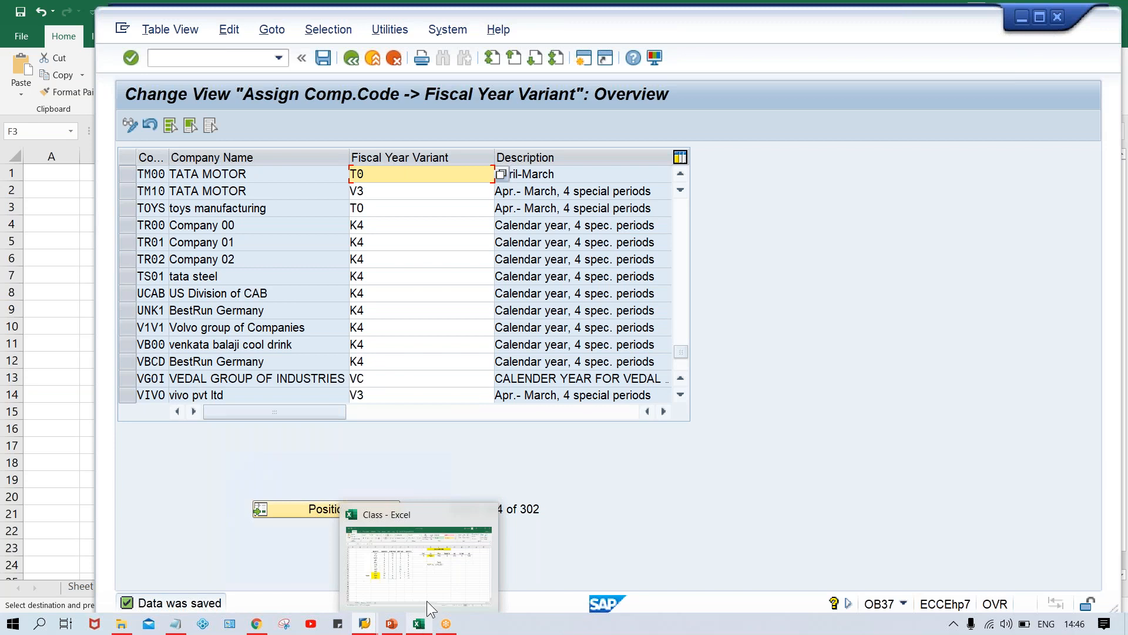
{"action": "left_click", "coordinate": [426, 580]}
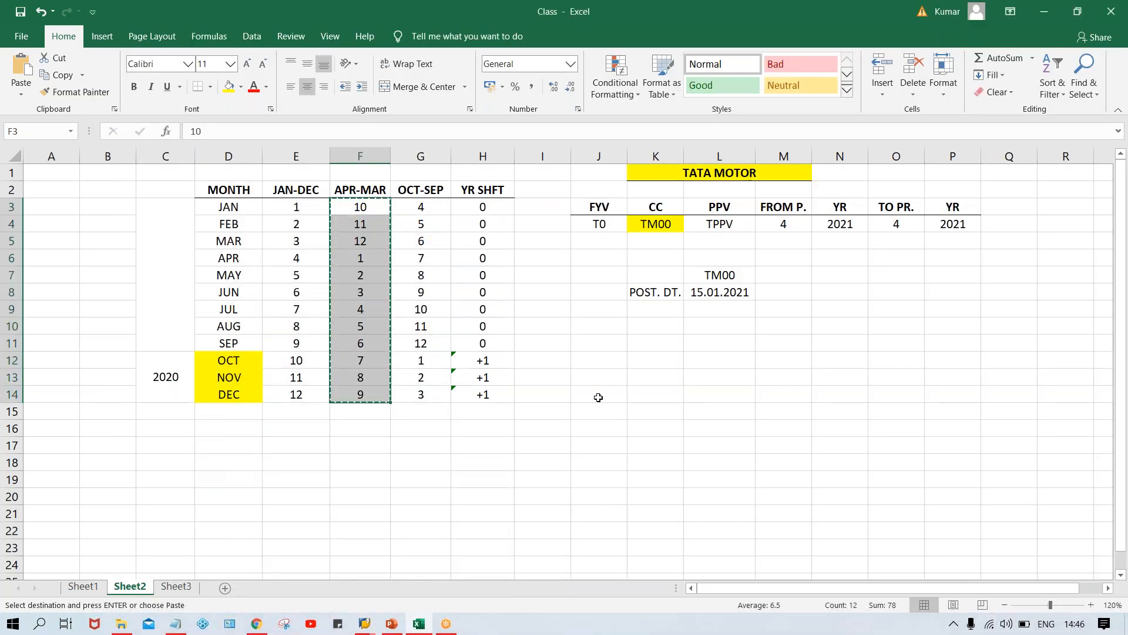
{"action": "left_click", "coordinate": [599, 397]}
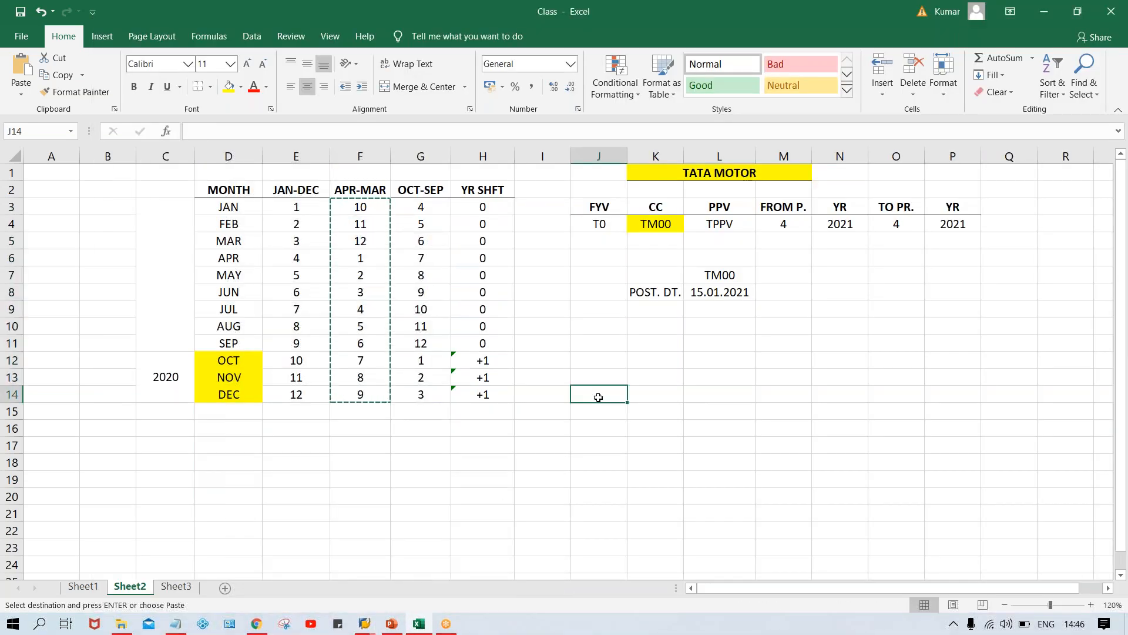
{"action": "left_click", "coordinate": [602, 377]}
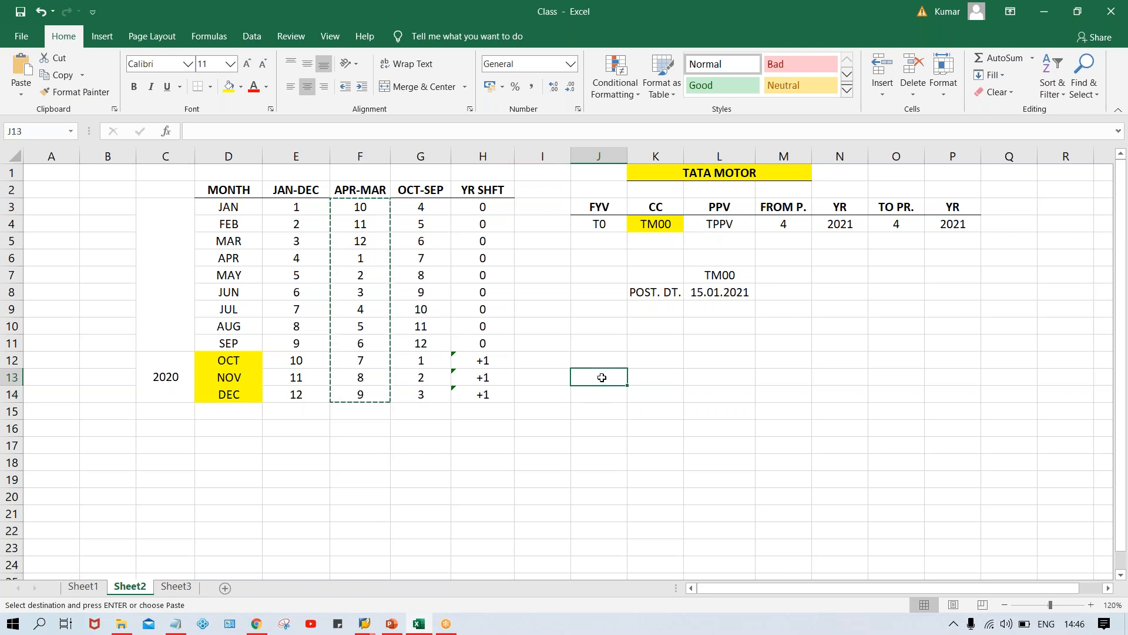
{"action": "type", "text": "TM00"}
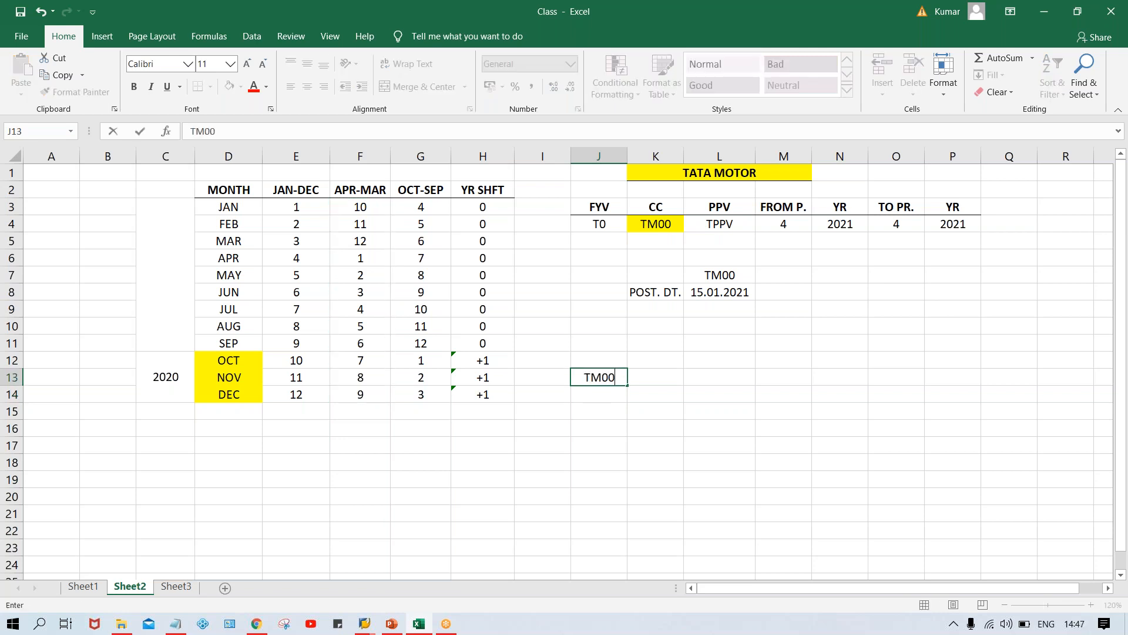
{"action": "key", "text": "Return"}
{"action": "type", "text": "TM"}
{"action": "key", "text": "BackSpace"}
{"action": "key", "text": "BackSpace"}
{"action": "type", "text": "S00"}
{"action": "key", "text": "Return"}
{"action": "type", "text": "TC00"}
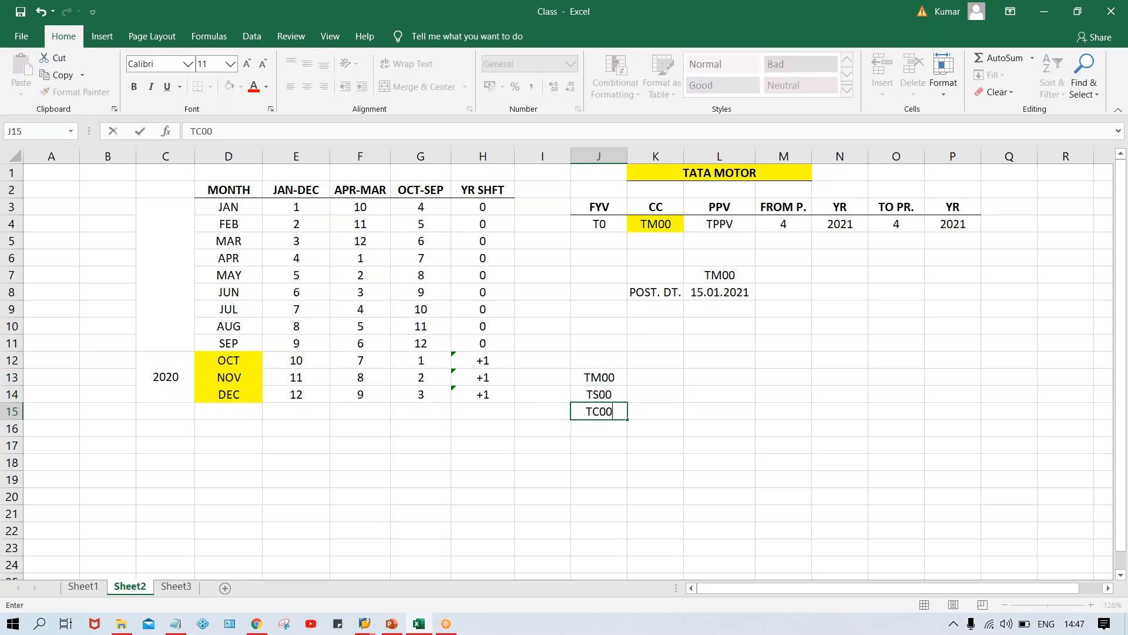
{"action": "key", "text": "Return"}
{"action": "type", "text": "TH00"}
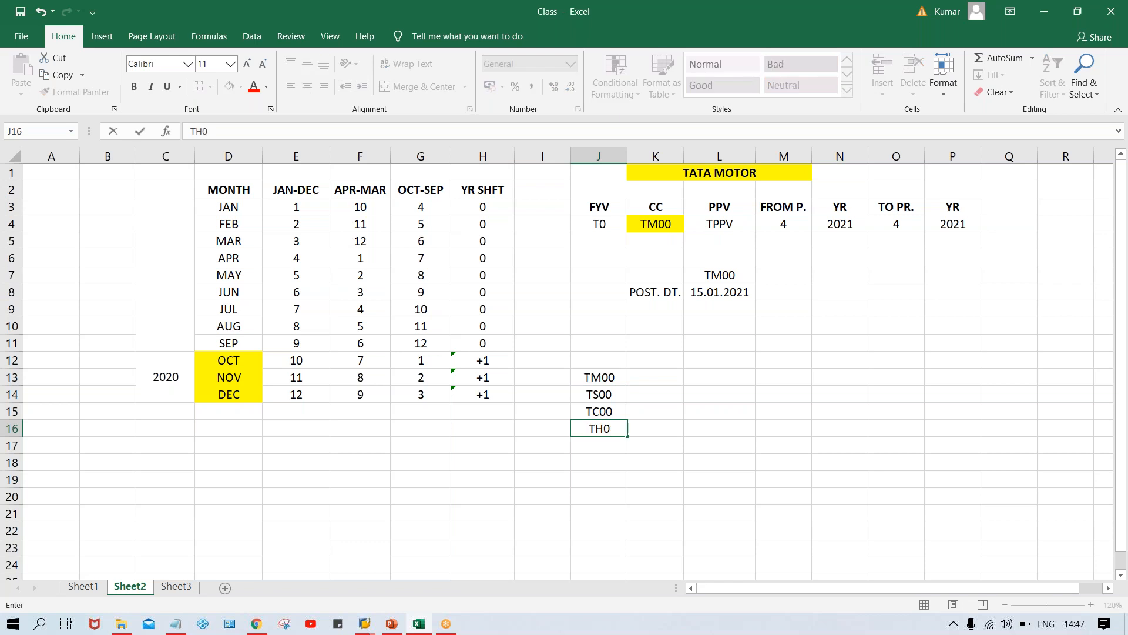
{"action": "key", "text": "Return"}
Enter fiscal year variant T0 in K13 beside TM00 and fill it down to K16 for the other company codes
{"action": "left_click", "coordinate": [598, 377]}
{"action": "left_click_drag", "start_coordinate": [599, 377], "coordinate": [606, 438]}
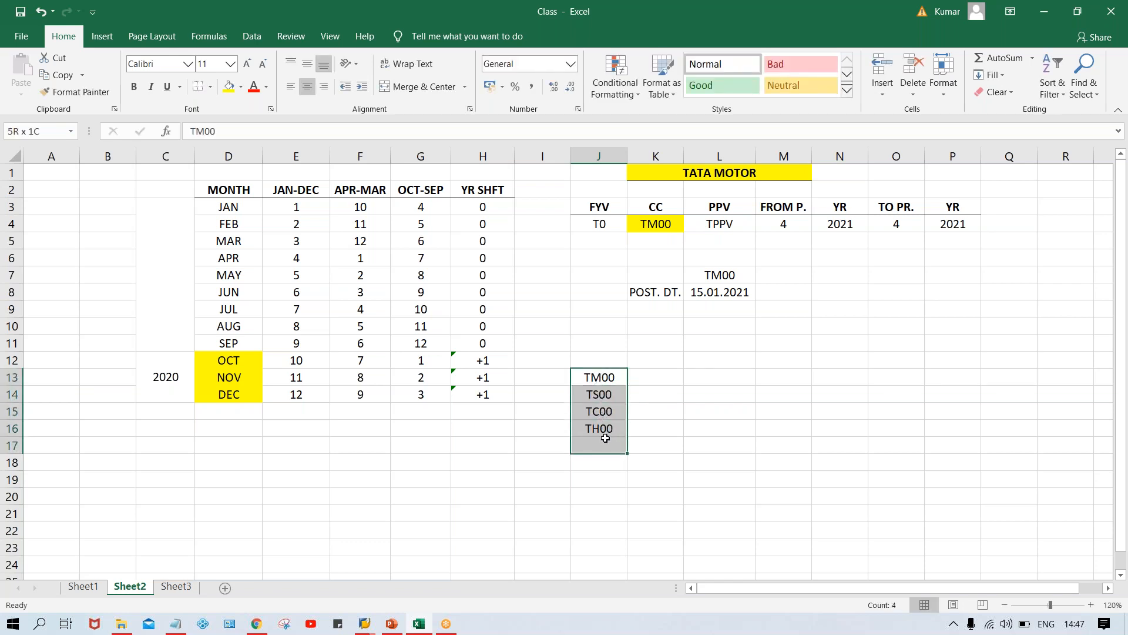
{"action": "left_click", "coordinate": [598, 384]}
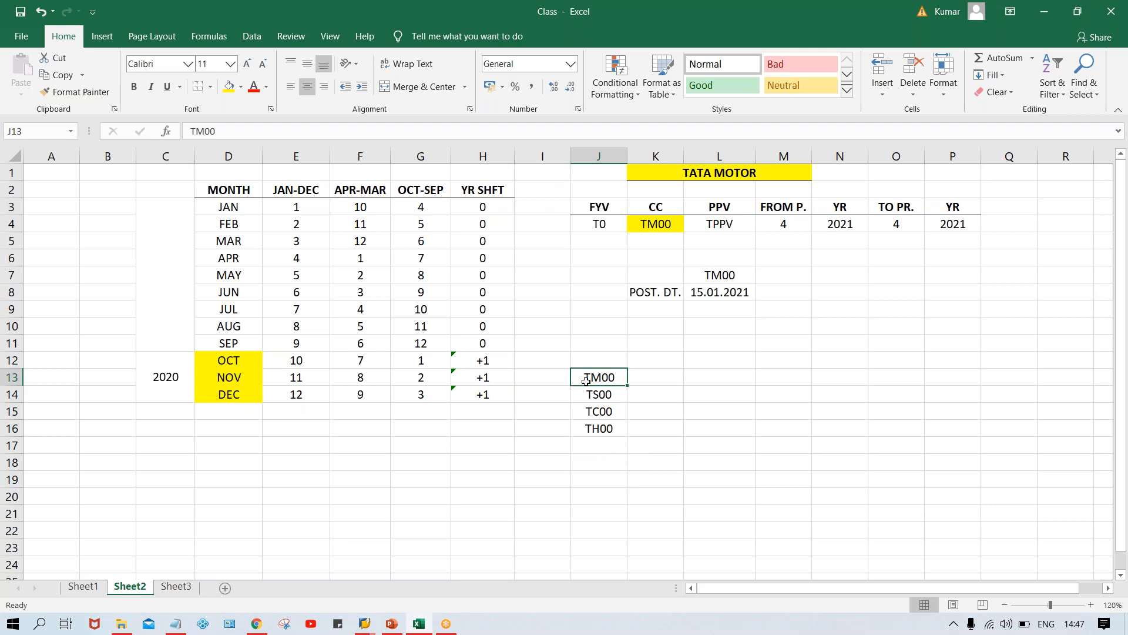
{"action": "left_click", "coordinate": [648, 377]}
{"action": "type", "text": "T0"}
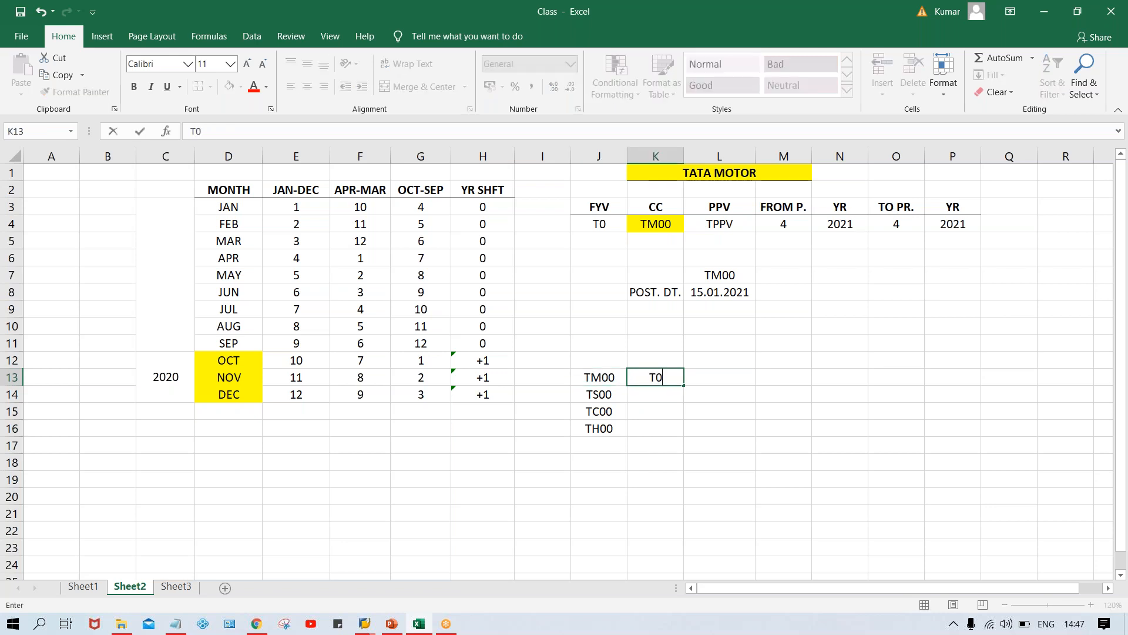
{"action": "key", "text": "Return"}
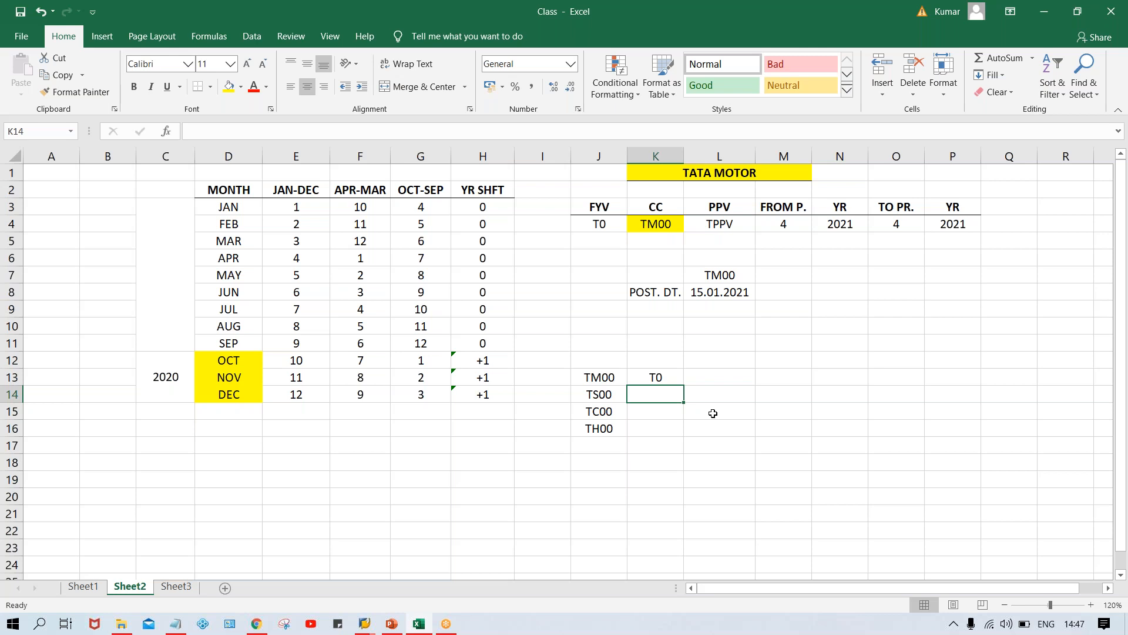
{"action": "left_click", "coordinate": [657, 374]}
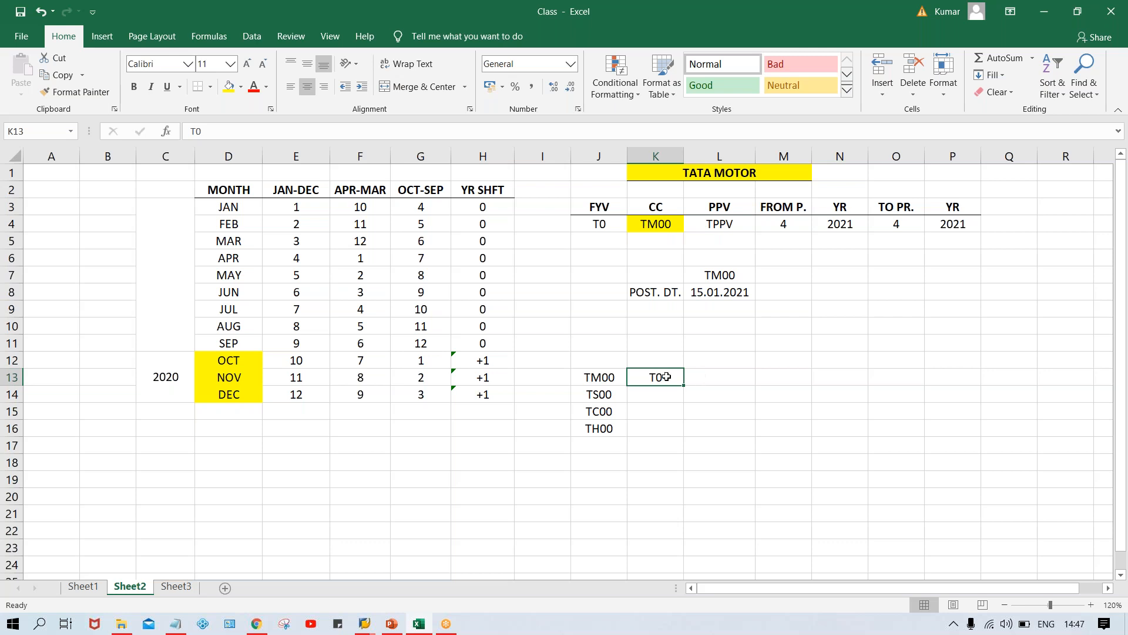
{"action": "left_click_drag", "start_coordinate": [660, 377], "coordinate": [659, 427]}
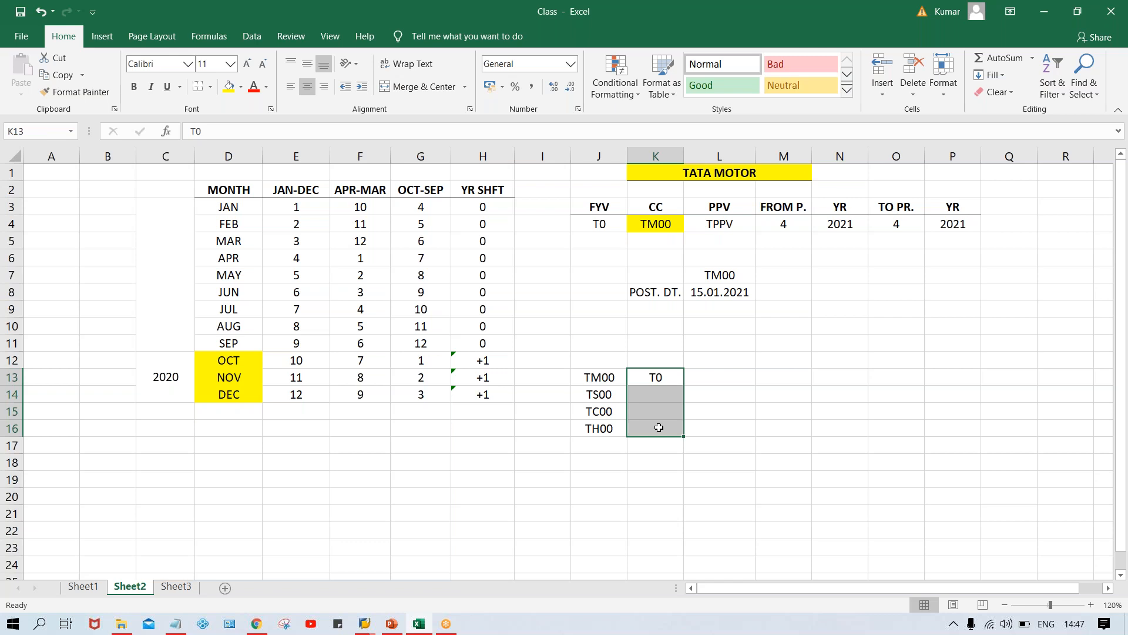
{"action": "key", "text": "ctrl+d"}
{"action": "left_click", "coordinate": [610, 380]}
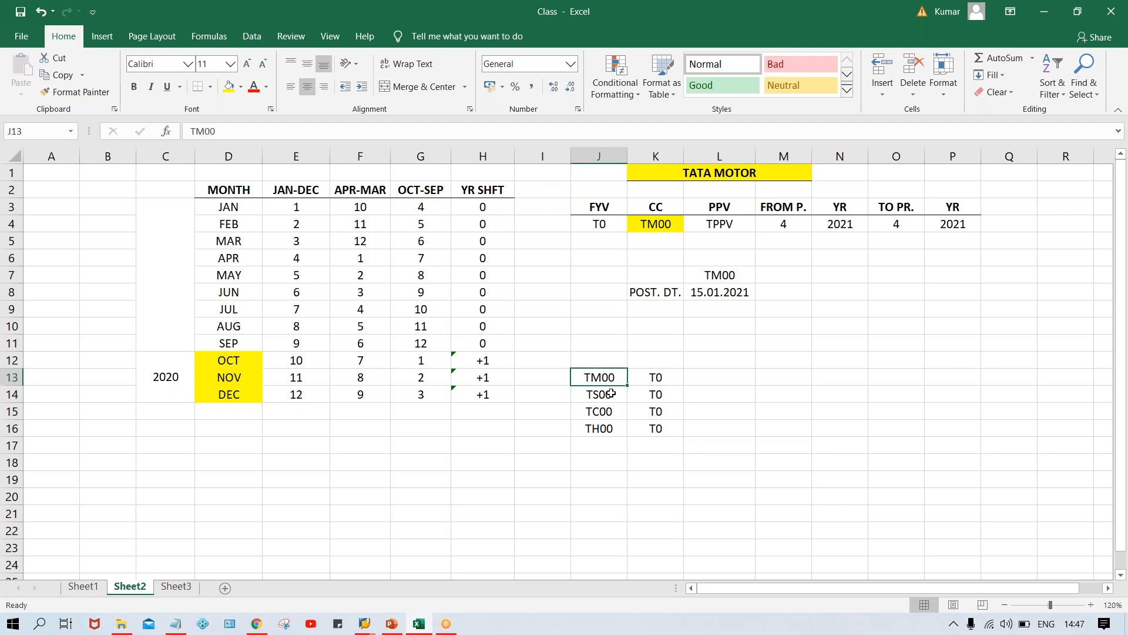
{"action": "left_click", "coordinate": [611, 394]}
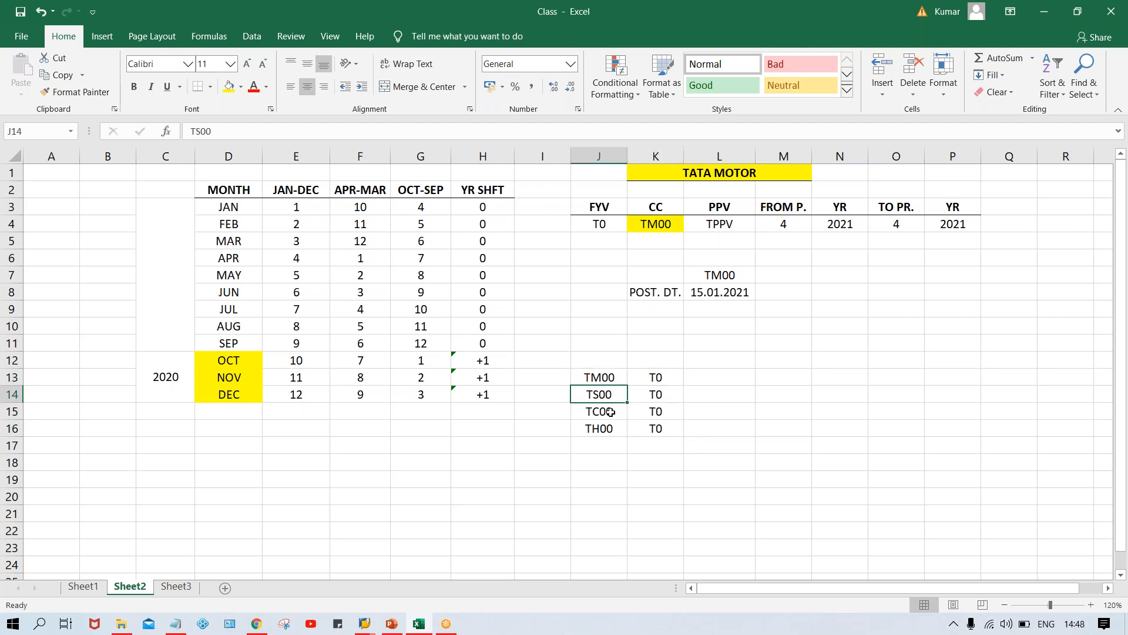
List company codes TS00, TC00 and TH00 in K5 to K7, below TM00 in the CC column
{"action": "left_click", "coordinate": [611, 434]}
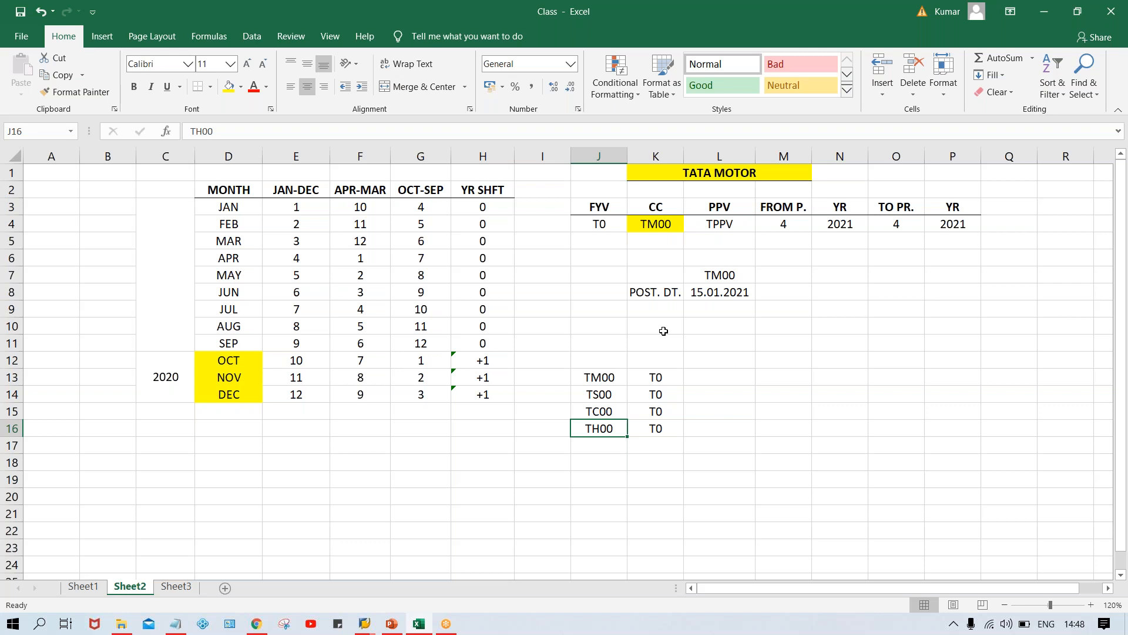
{"action": "left_click", "coordinate": [743, 226]}
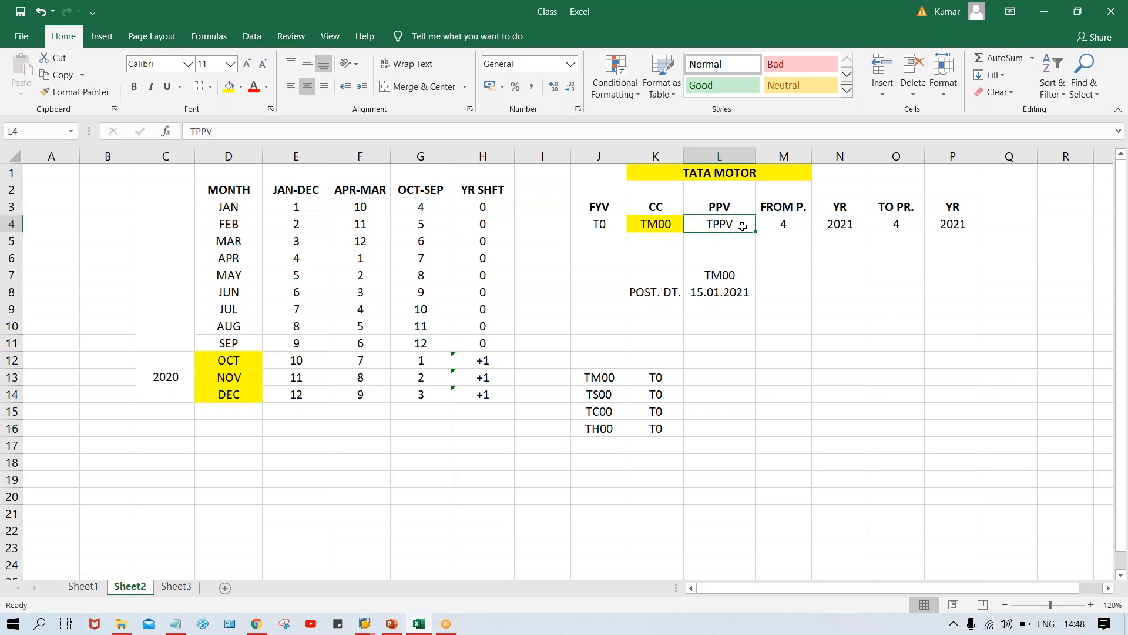
{"action": "left_click", "coordinate": [655, 237]}
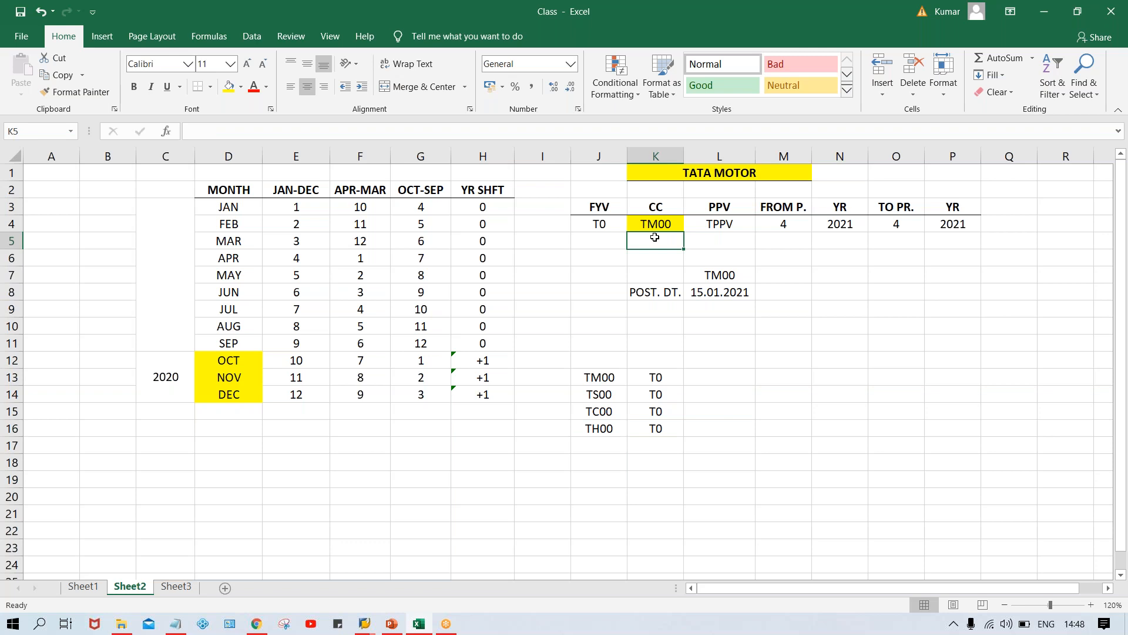
{"action": "type", "text": "TS00"}
{"action": "key", "text": "Return"}
{"action": "type", "text": "TC00"}
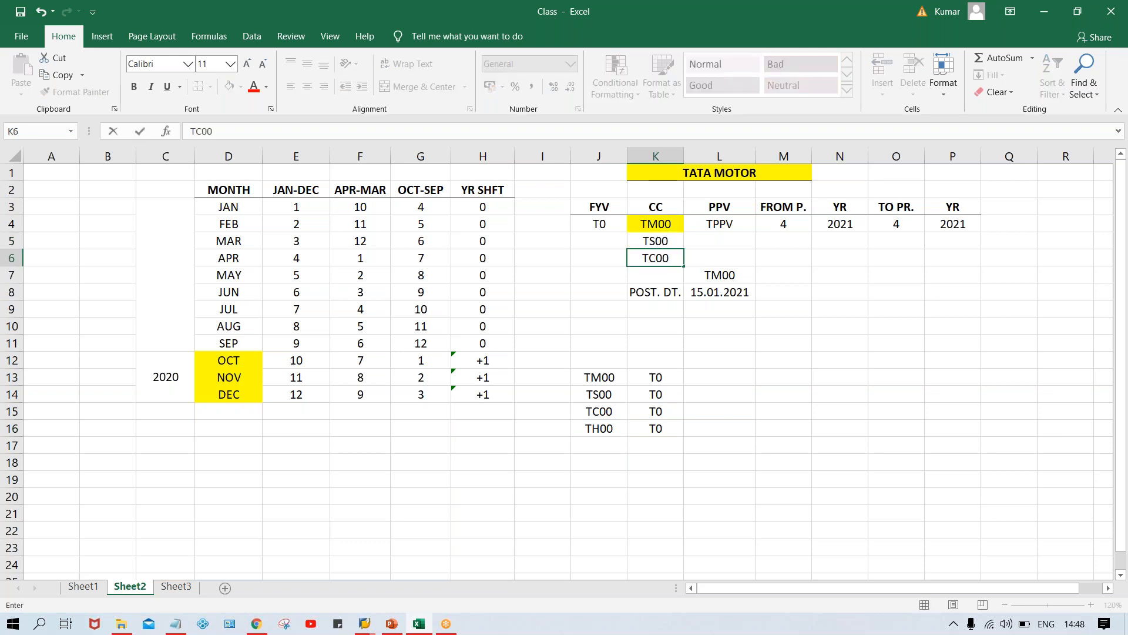
{"action": "key", "text": "Return"}
{"action": "type", "text": "TH00"}
{"action": "key", "text": "Return"}
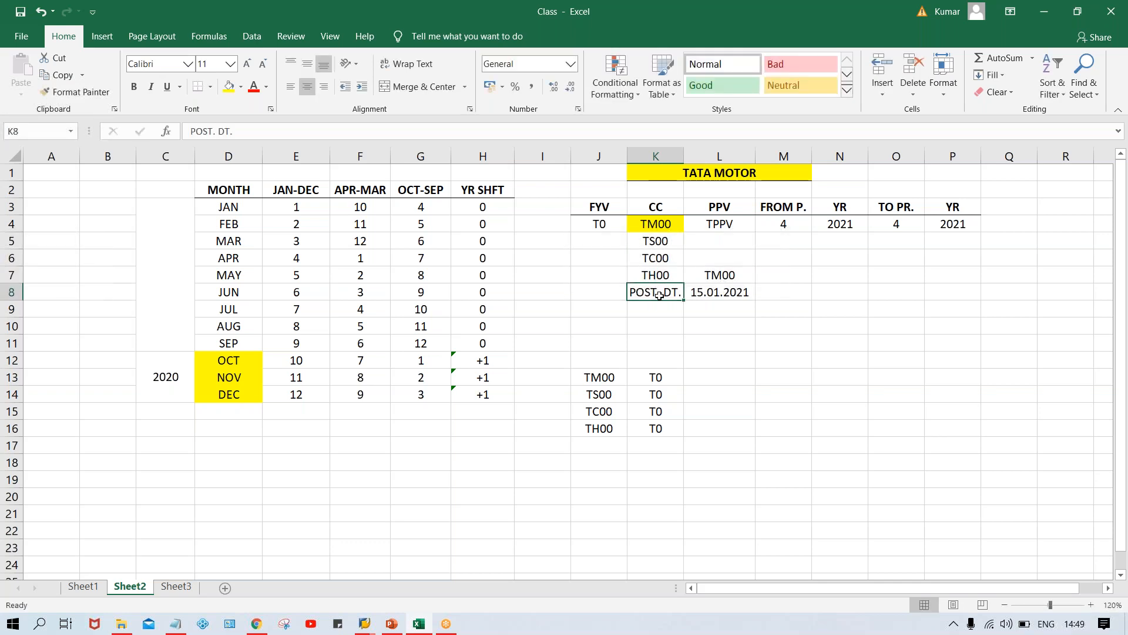
Clear the posting date label and date in K8:L8 and the TM00 entry in L7
{"action": "left_click_drag", "start_coordinate": [659, 296], "coordinate": [724, 295]}
{"action": "key", "text": "Delete"}
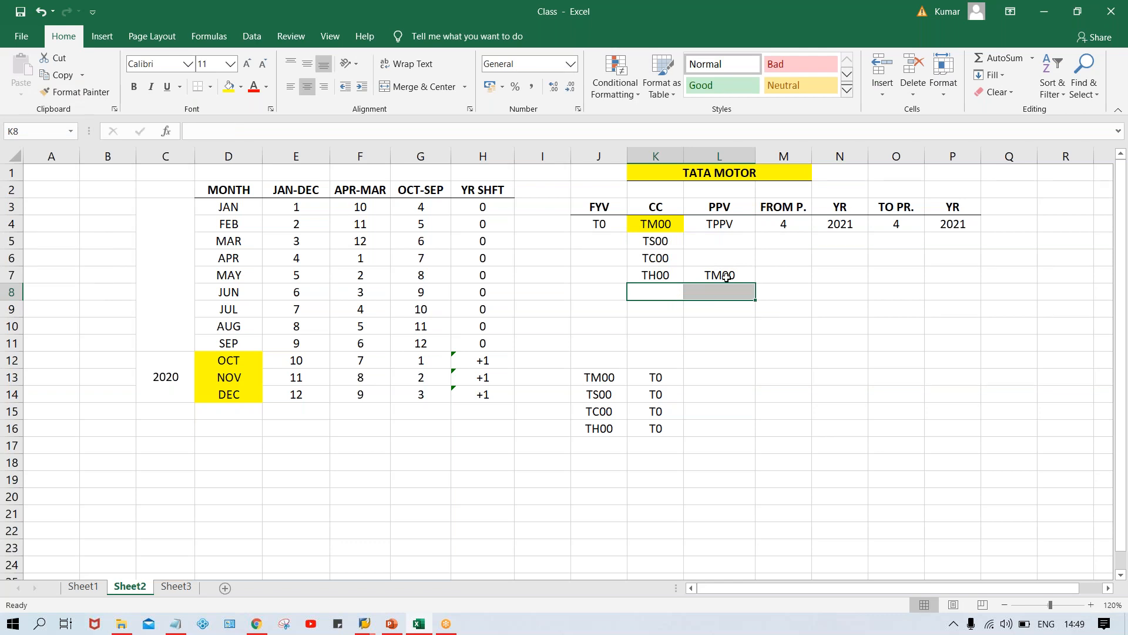
{"action": "left_click", "coordinate": [726, 277]}
{"action": "key", "text": "Delete"}
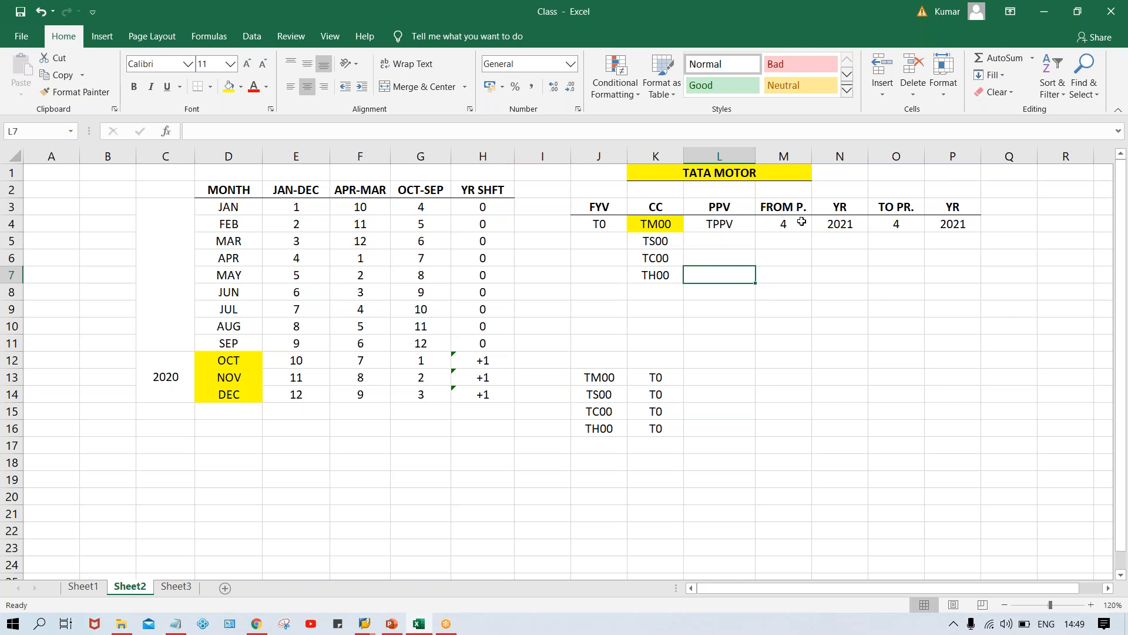
Fill the posting period variant TPPV from L4 down to L7 beside the other company codes
{"action": "key", "text": "alt+Tab"}
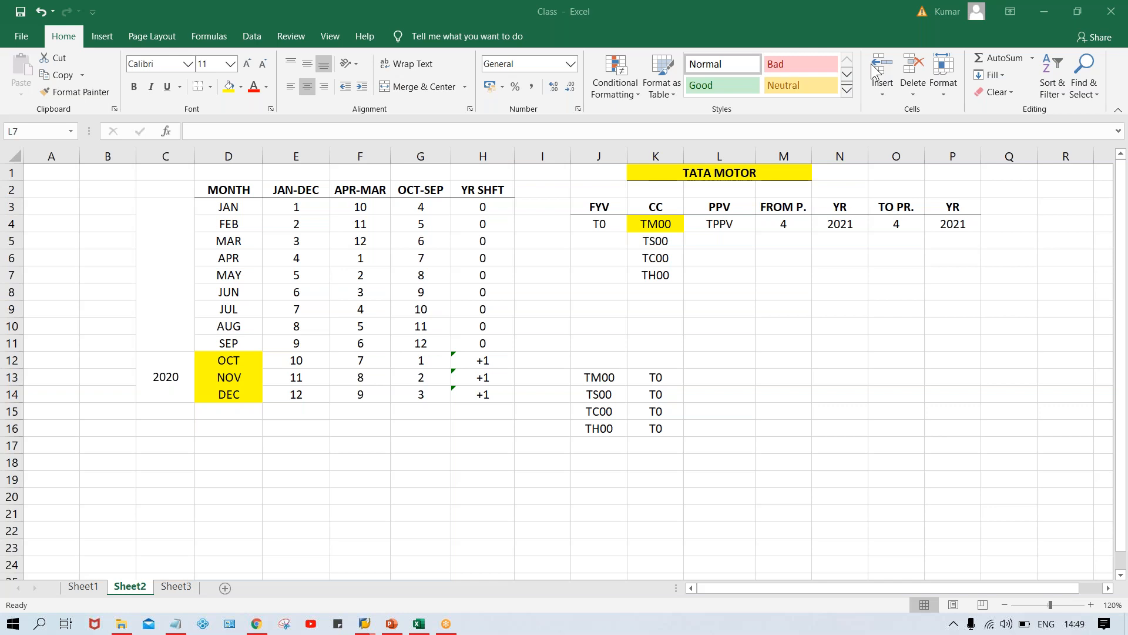
{"action": "left_click", "coordinate": [787, 222]}
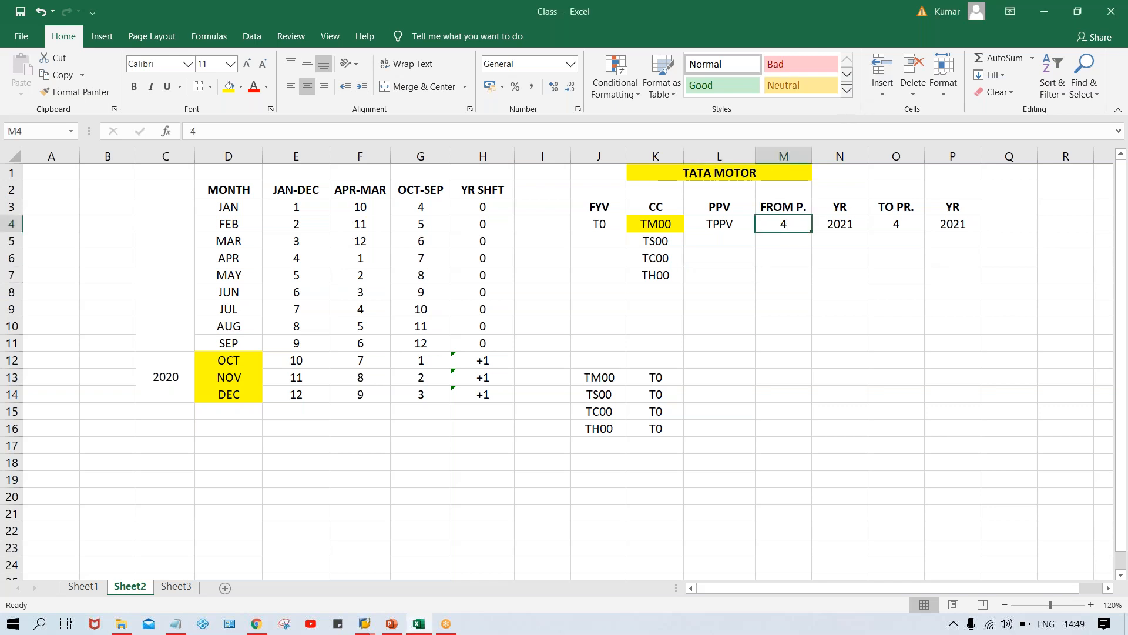
{"action": "left_click", "coordinate": [921, 225]}
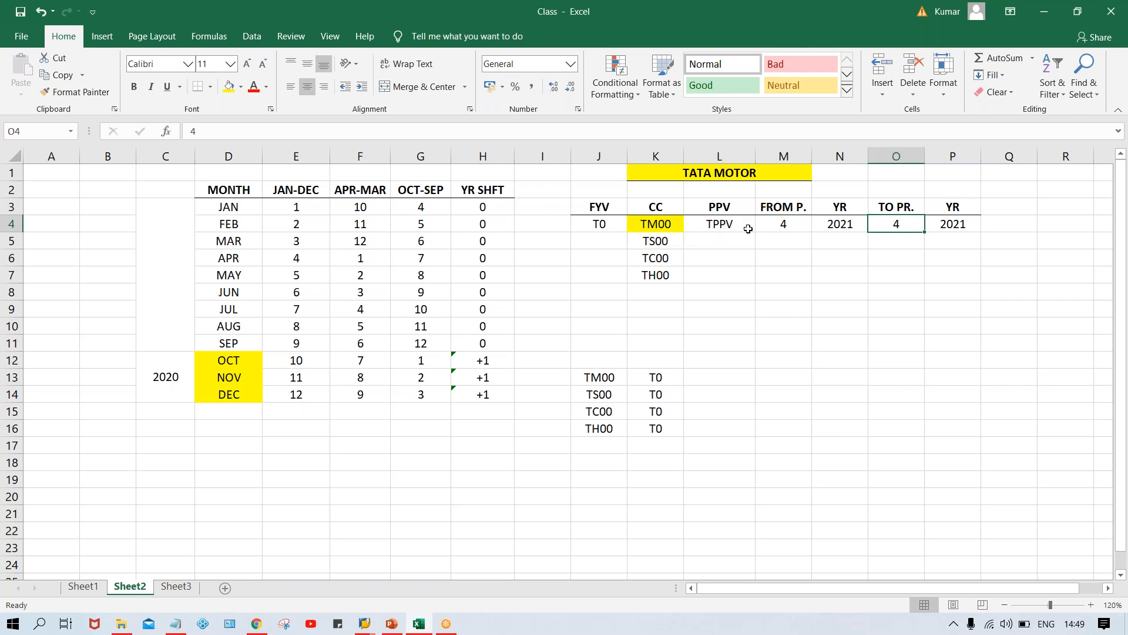
{"action": "left_click", "coordinate": [718, 229]}
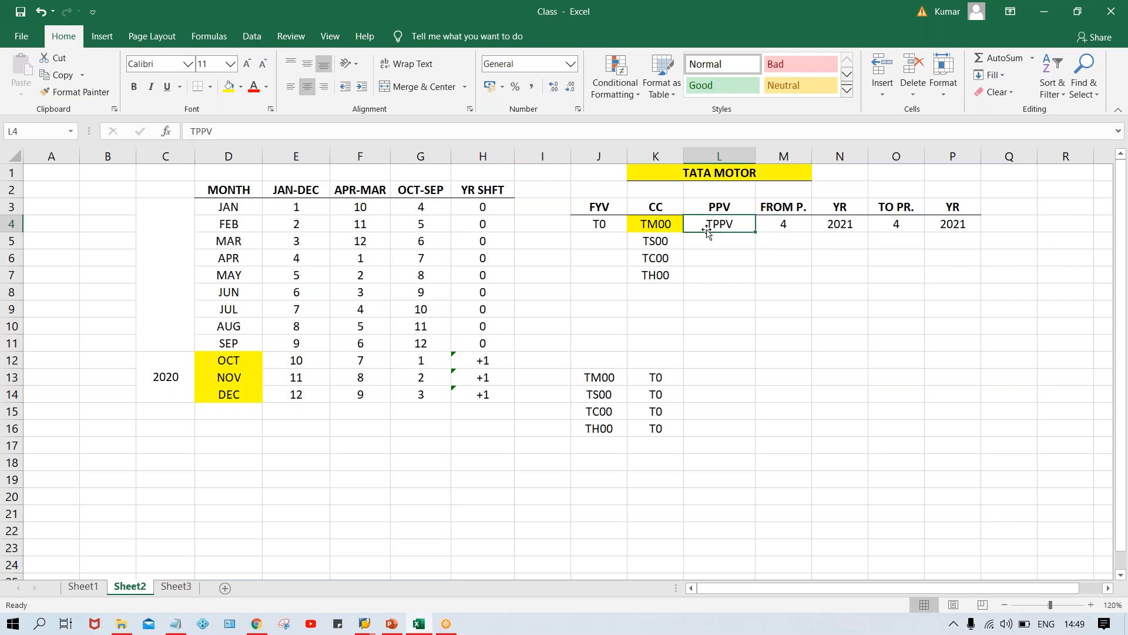
{"action": "left_click_drag", "start_coordinate": [656, 225], "coordinate": [655, 269]}
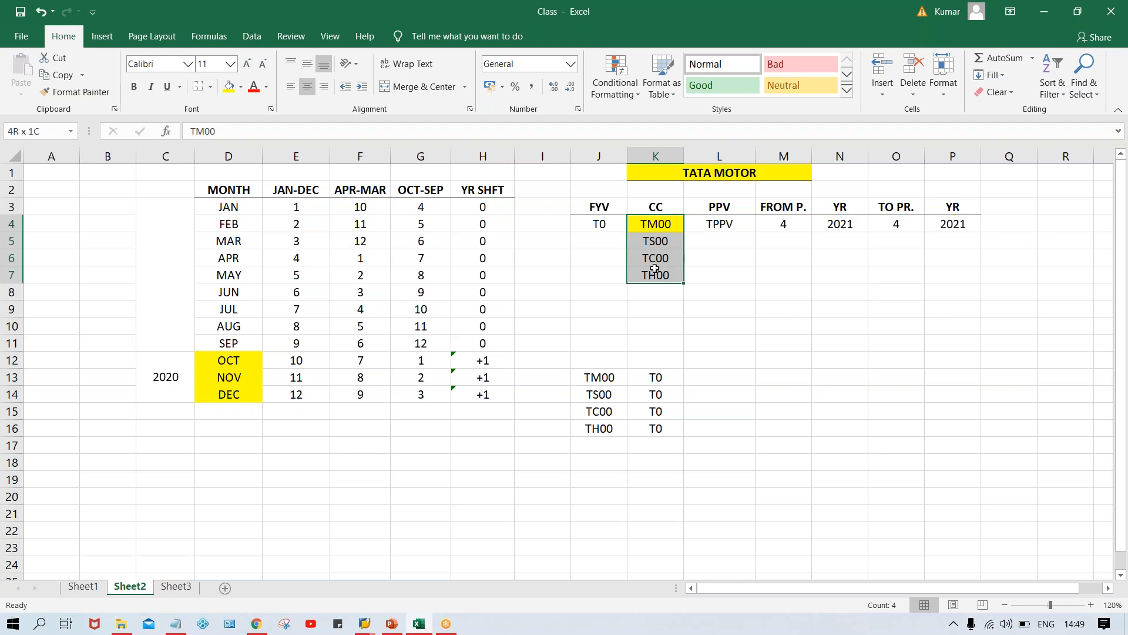
{"action": "left_click_drag", "start_coordinate": [711, 224], "coordinate": [717, 268]}
{"action": "key", "text": "ctrl+d"}
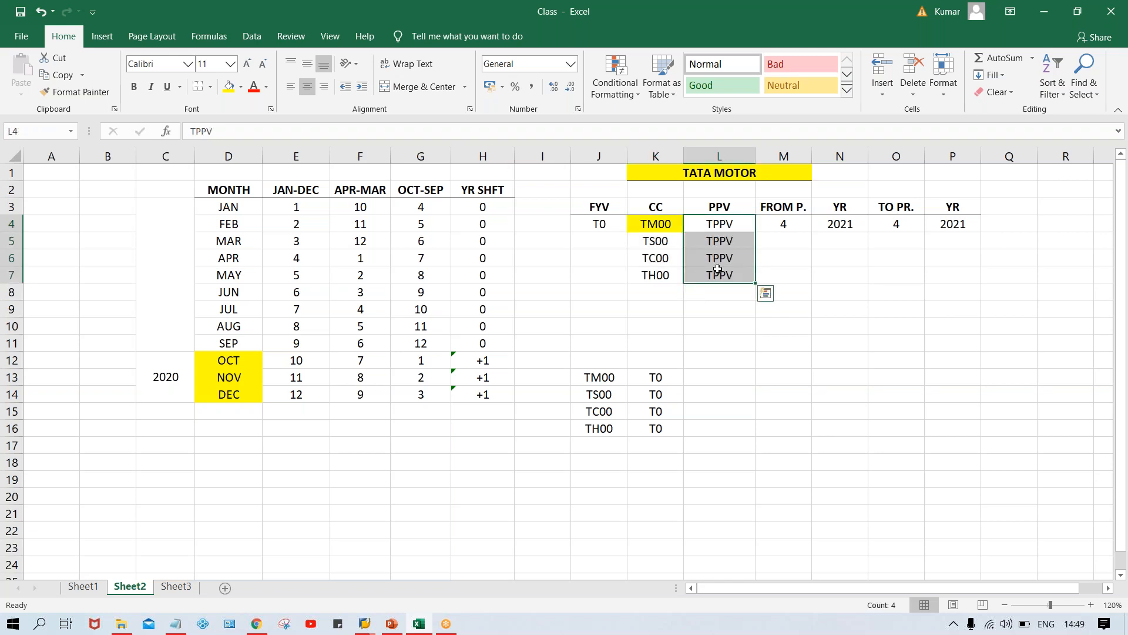
Enter from period 4 in M4 and set both year cells of that row, N4 and P4, to 2020
{"action": "left_click", "coordinate": [794, 224]}
{"action": "type", "text": "4"}
{"action": "key", "text": "Tab"}
{"action": "type", "text": "2020"}
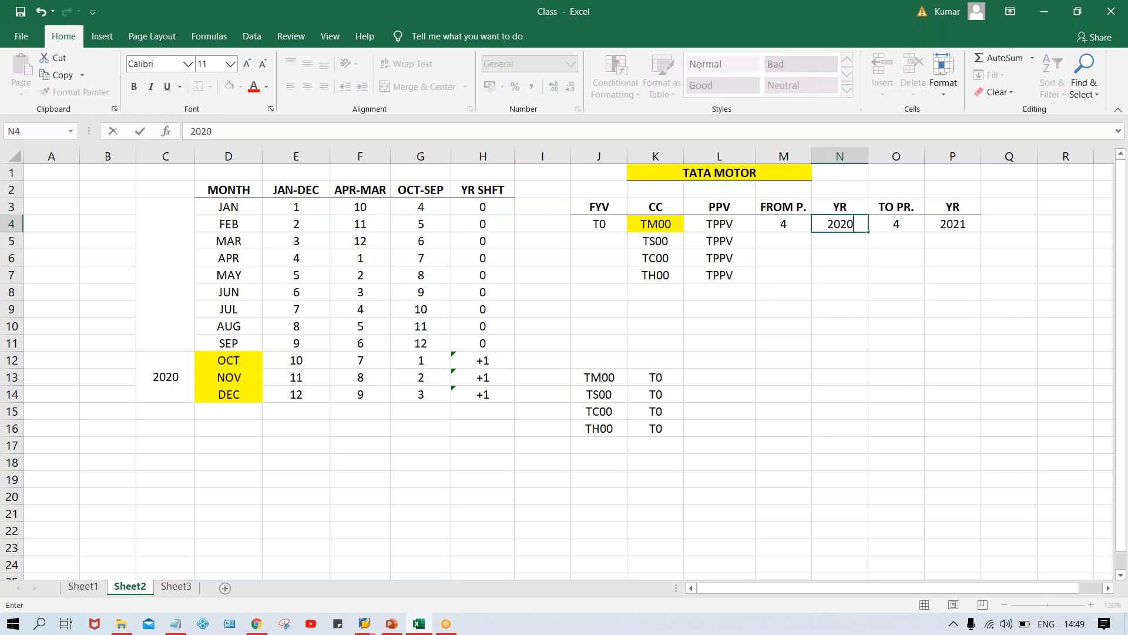
{"action": "key", "text": "Tab"}
{"action": "key", "text": "Tab"}
{"action": "type", "text": "2020"}
{"action": "key", "text": "Return"}
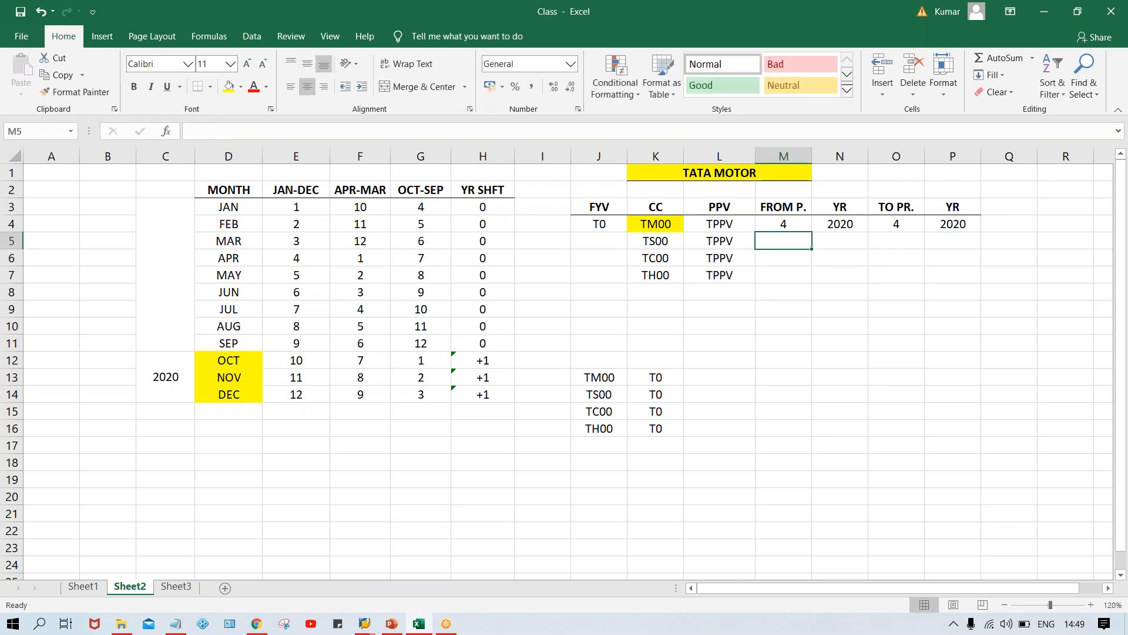
Examine how variant TPPV and its from and to periods in row 4 relate to the four company codes
{"action": "left_click", "coordinate": [768, 226]}
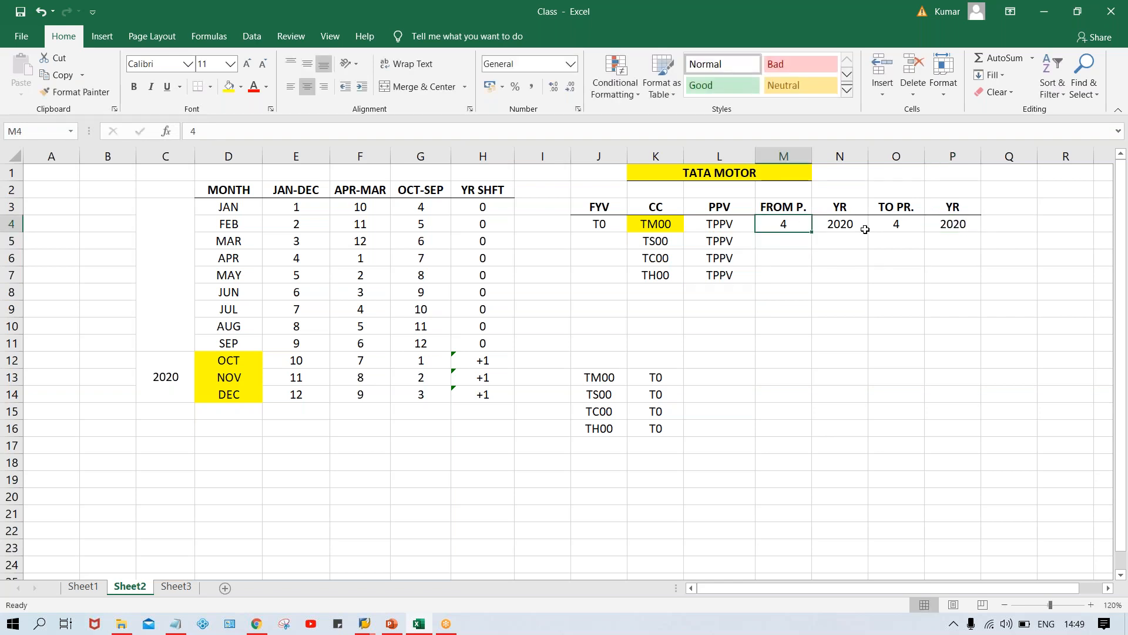
{"action": "left_click", "coordinate": [715, 225]}
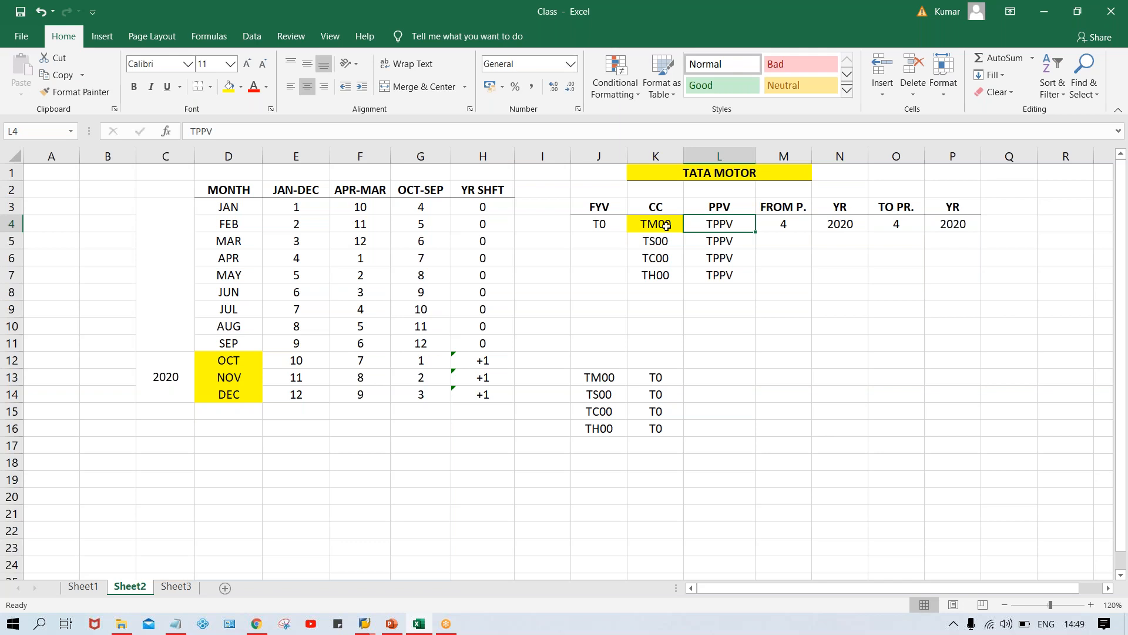
{"action": "left_click_drag", "start_coordinate": [655, 225], "coordinate": [651, 269]}
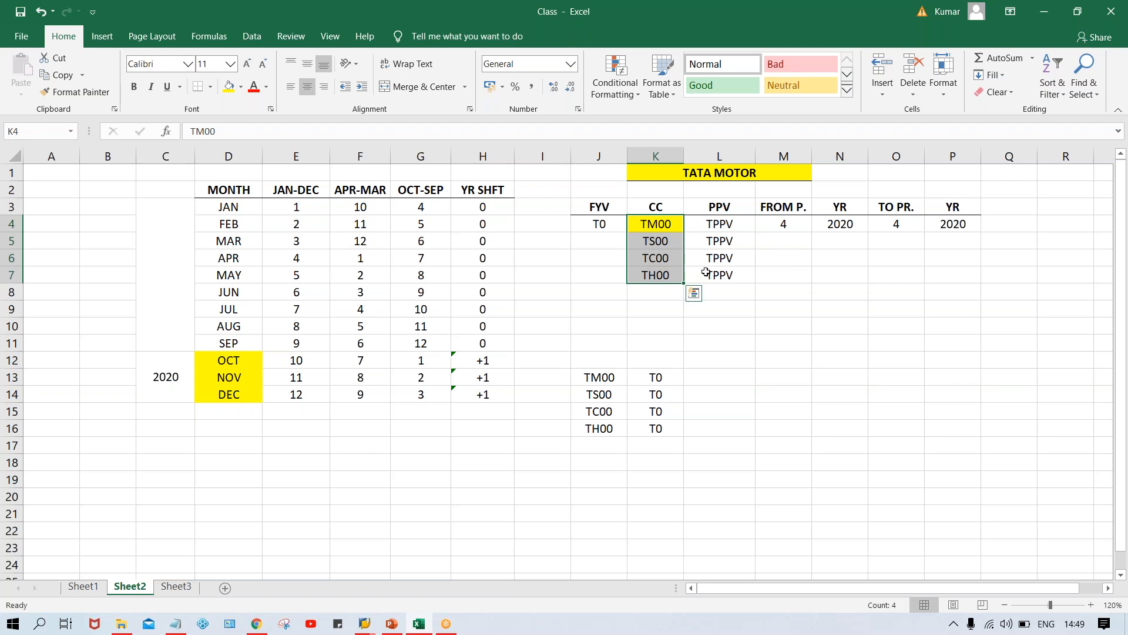
{"action": "left_click", "coordinate": [777, 227]}
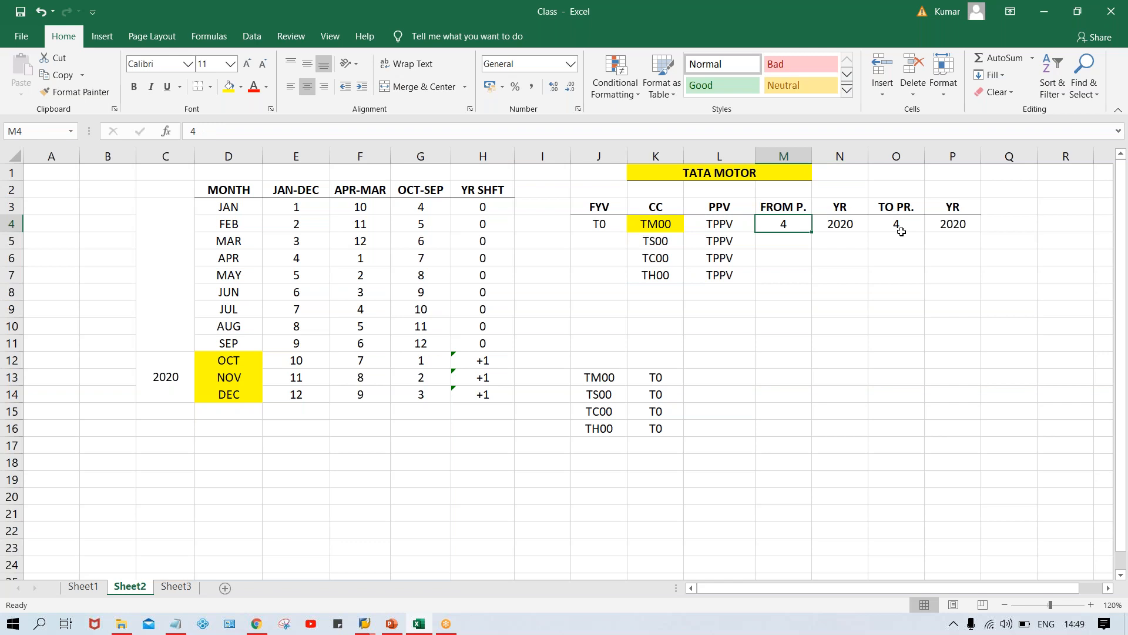
{"action": "left_click", "coordinate": [900, 231]}
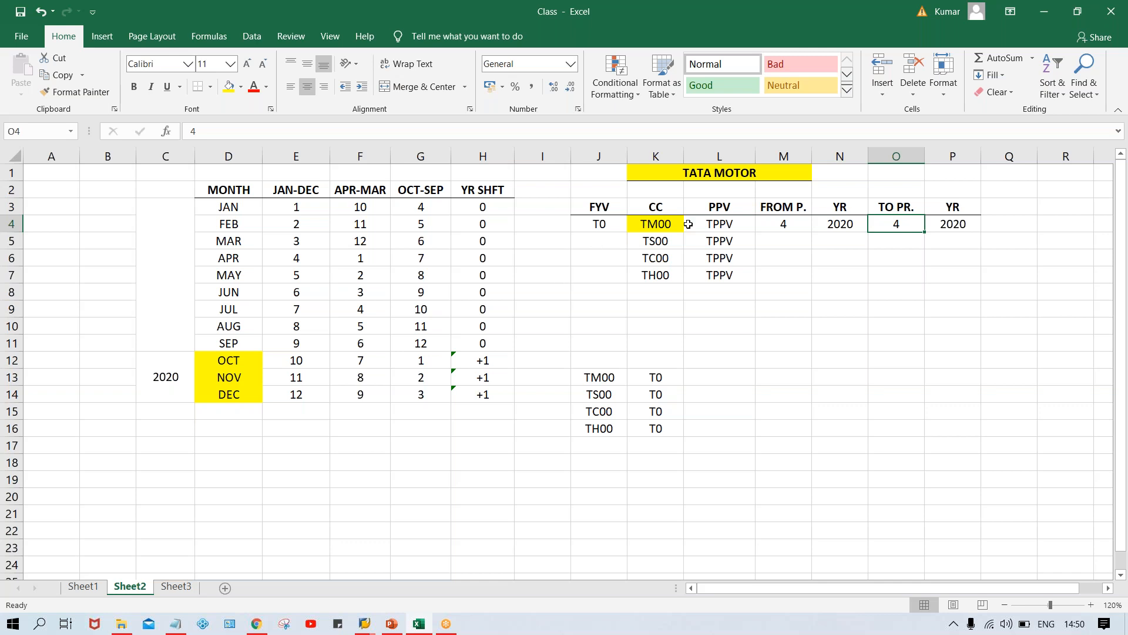
{"action": "left_click", "coordinate": [718, 225]}
{"action": "left_click_drag", "start_coordinate": [719, 225], "coordinate": [719, 275]}
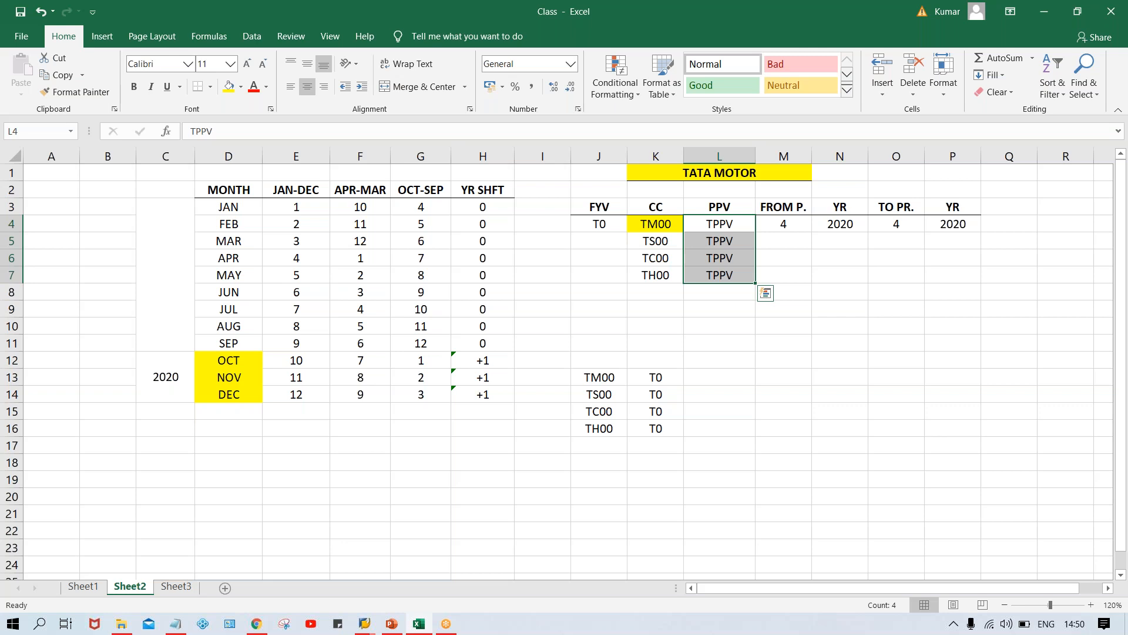
{"action": "left_click", "coordinate": [726, 227]}
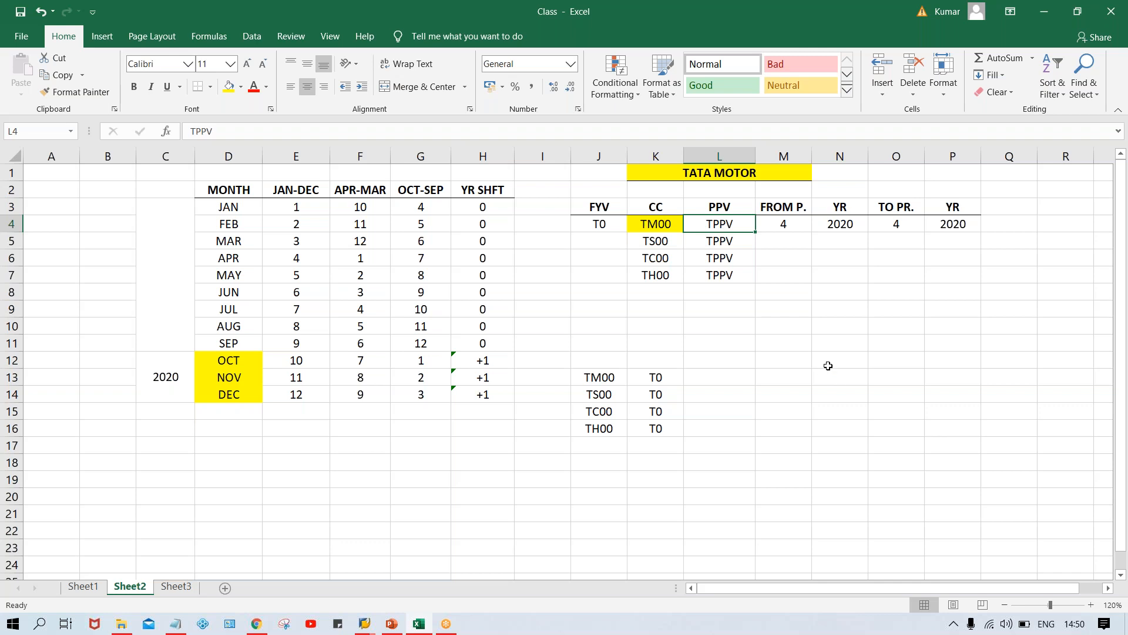
Enter the numbers 1, 2 and 3 in cells M9 to M11
{"action": "left_click", "coordinate": [788, 306]}
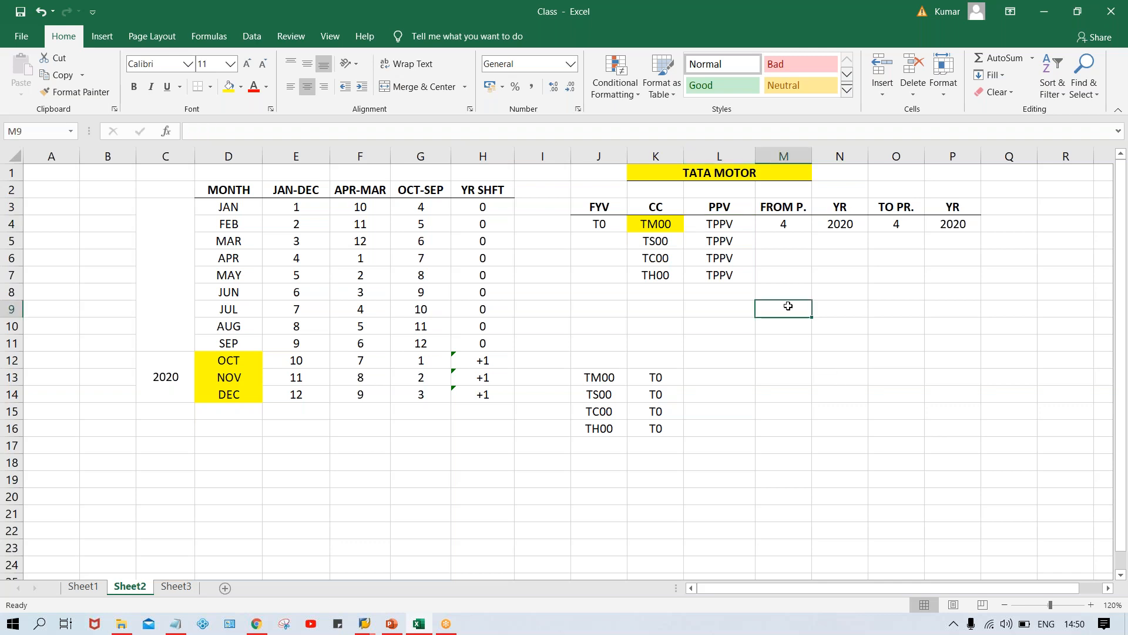
{"action": "type", "text": "1"}
{"action": "key", "text": "Return"}
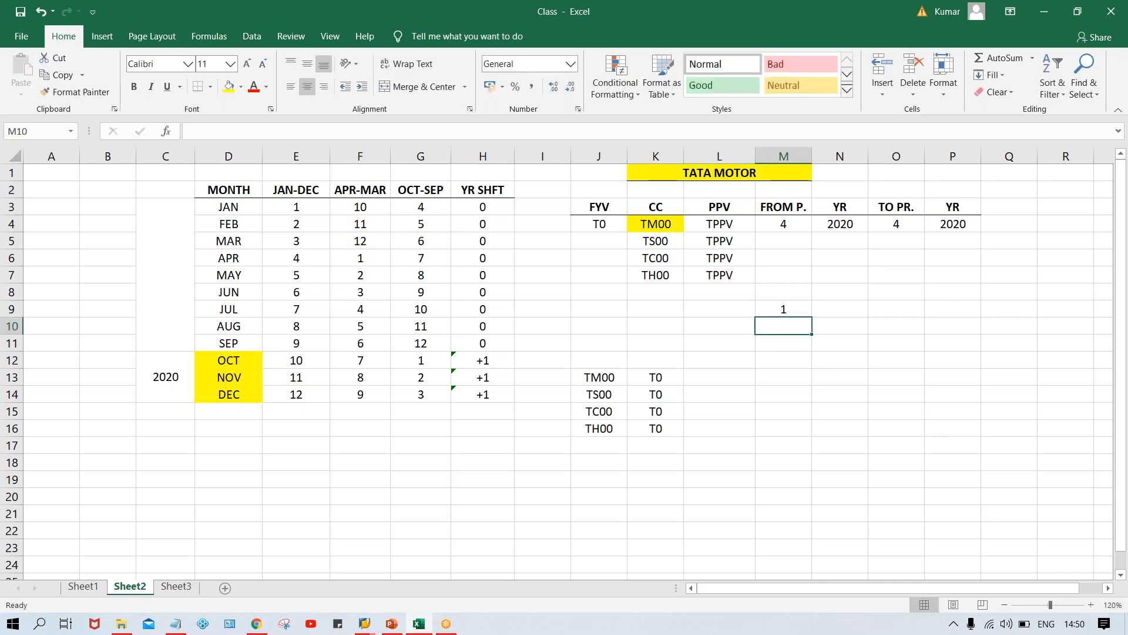
{"action": "type", "text": "2"}
{"action": "key", "text": "Return"}
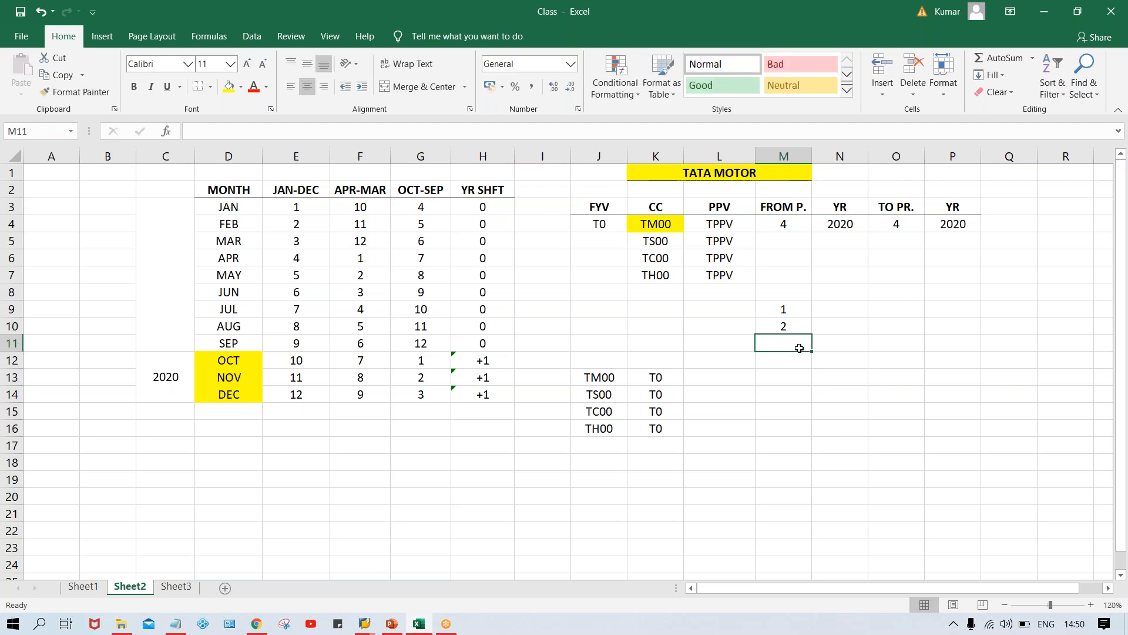
{"action": "type", "text": "3"}
{"action": "key", "text": "Return"}
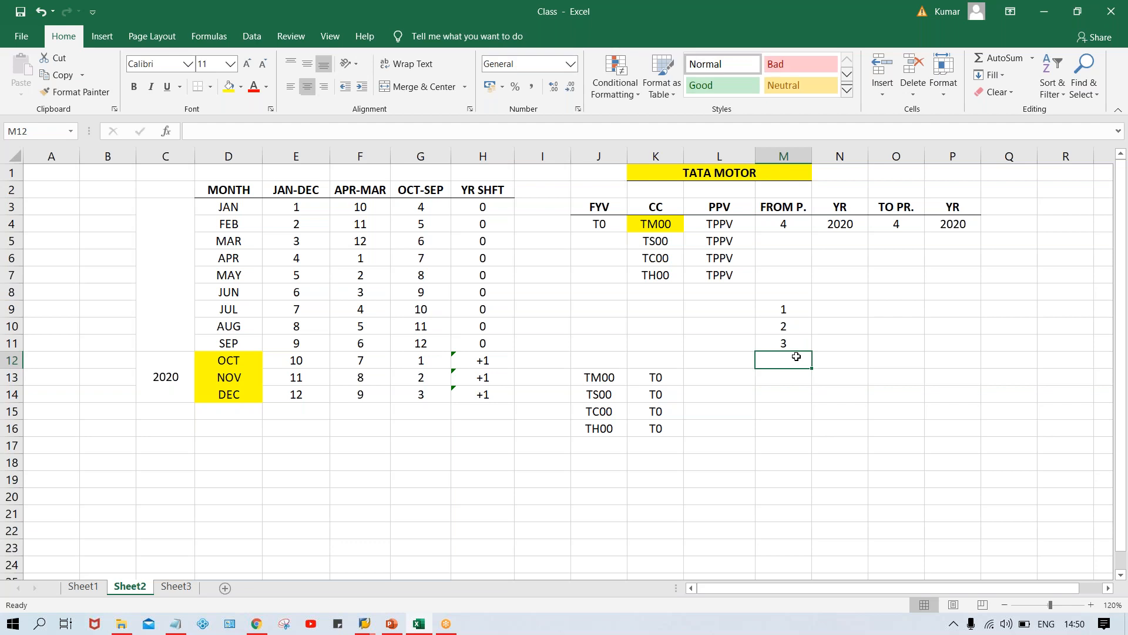
Merge and center cells N9:N10 beside numbers 1 and 2 and enter X in the merged cell
{"action": "left_click", "coordinate": [727, 225]}
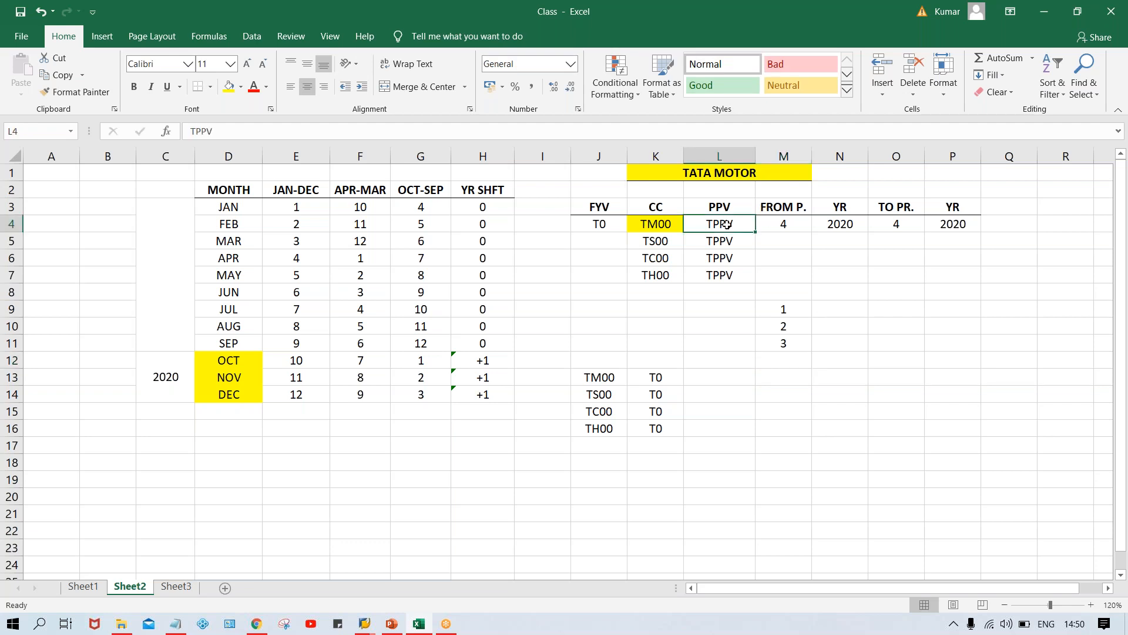
{"action": "left_click", "coordinate": [783, 348]}
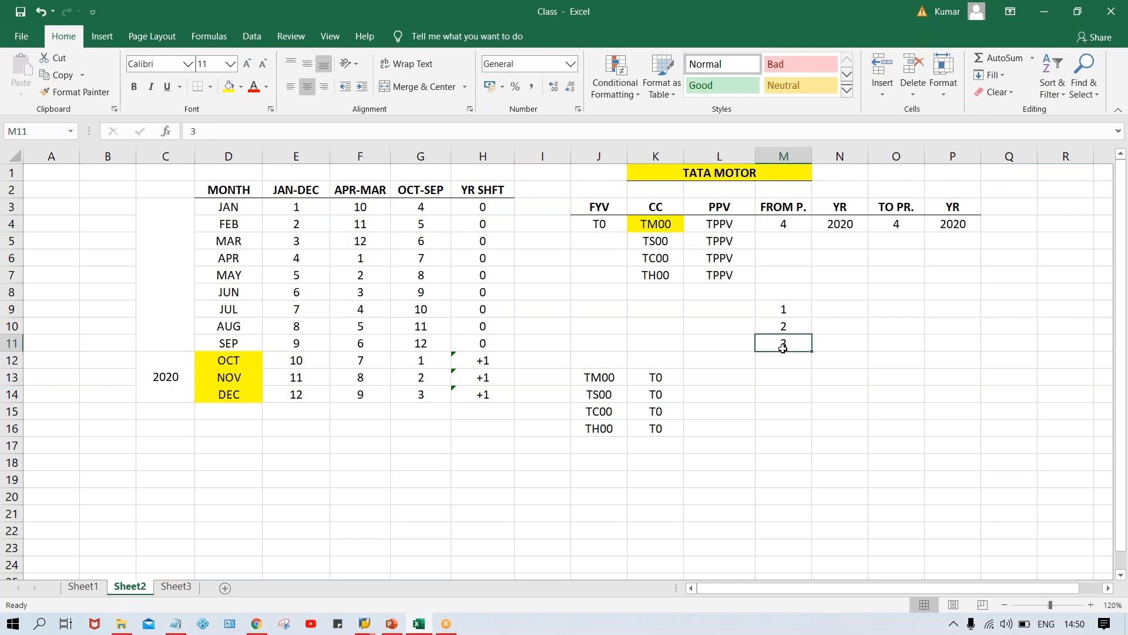
{"action": "left_click", "coordinate": [658, 224]}
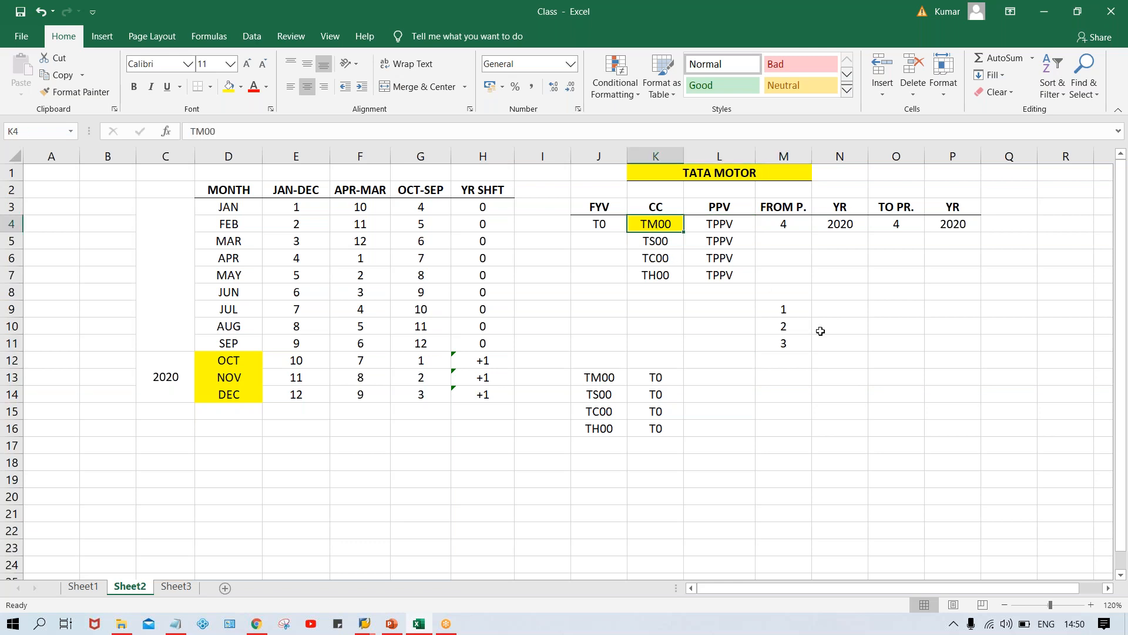
{"action": "left_click", "coordinate": [786, 343]}
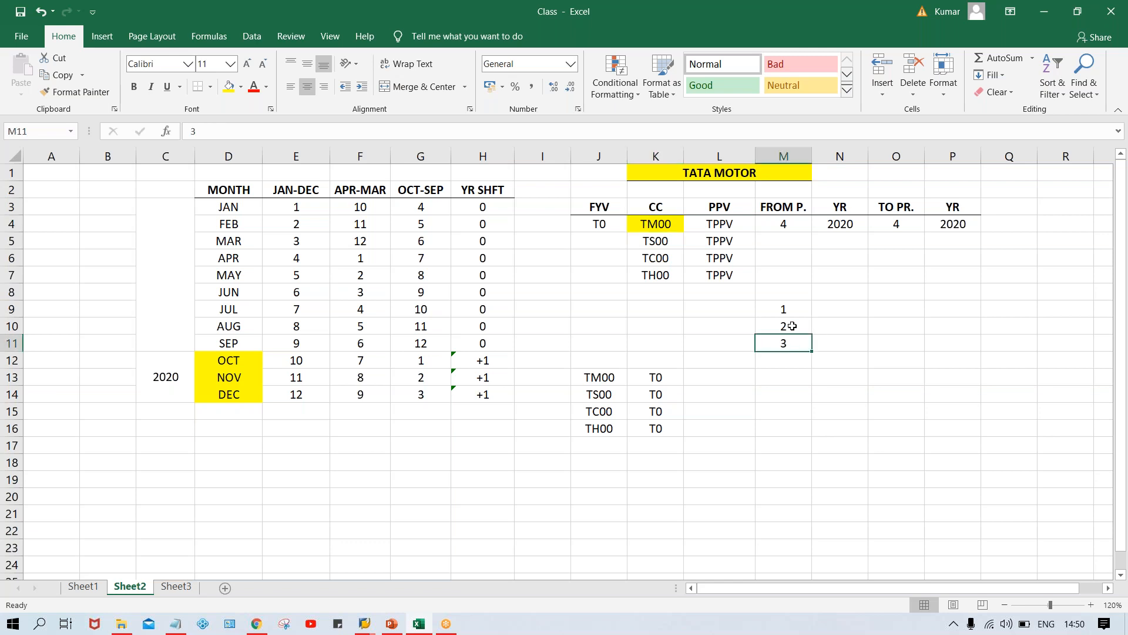
{"action": "left_click_drag", "start_coordinate": [831, 309], "coordinate": [829, 324]}
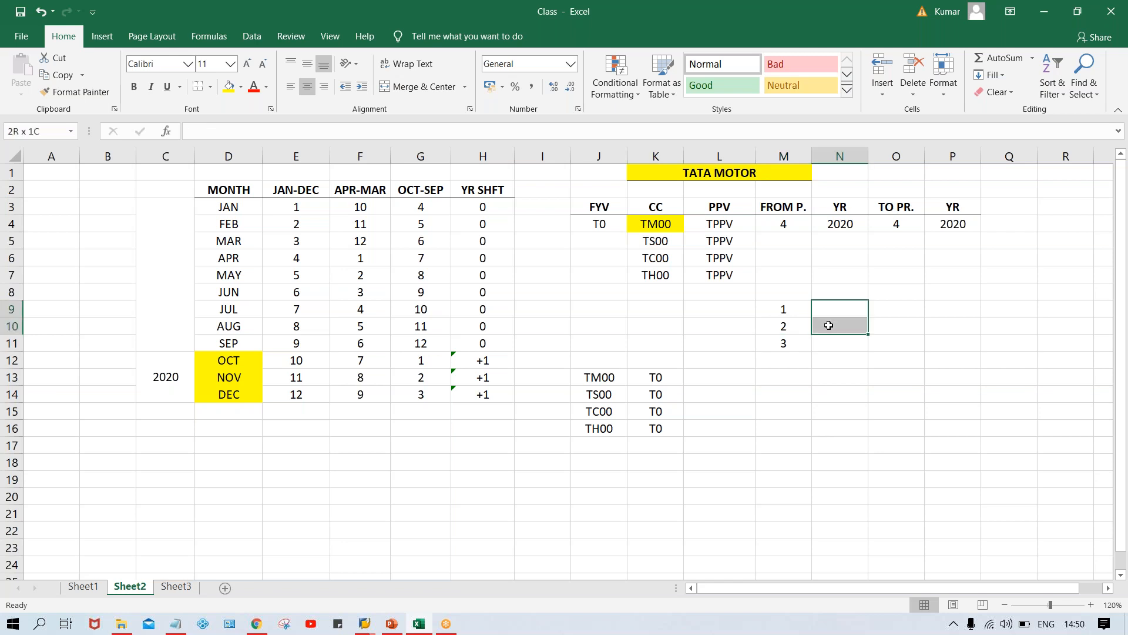
{"action": "left_click", "coordinate": [430, 86]}
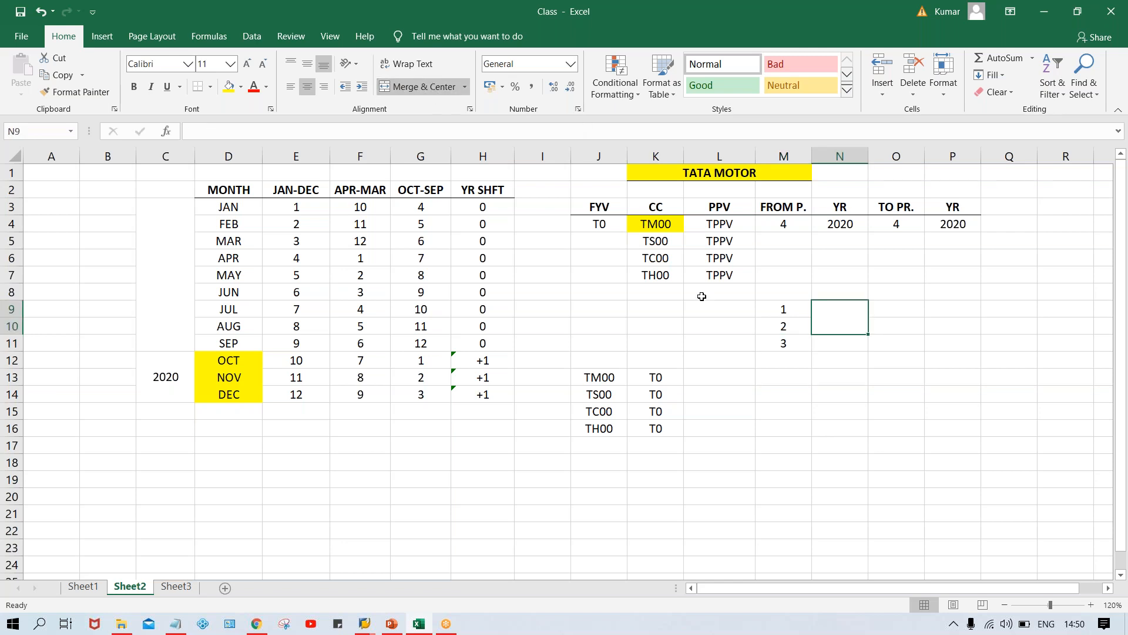
{"action": "type", "text": "X"}
{"action": "key", "text": "Return"}
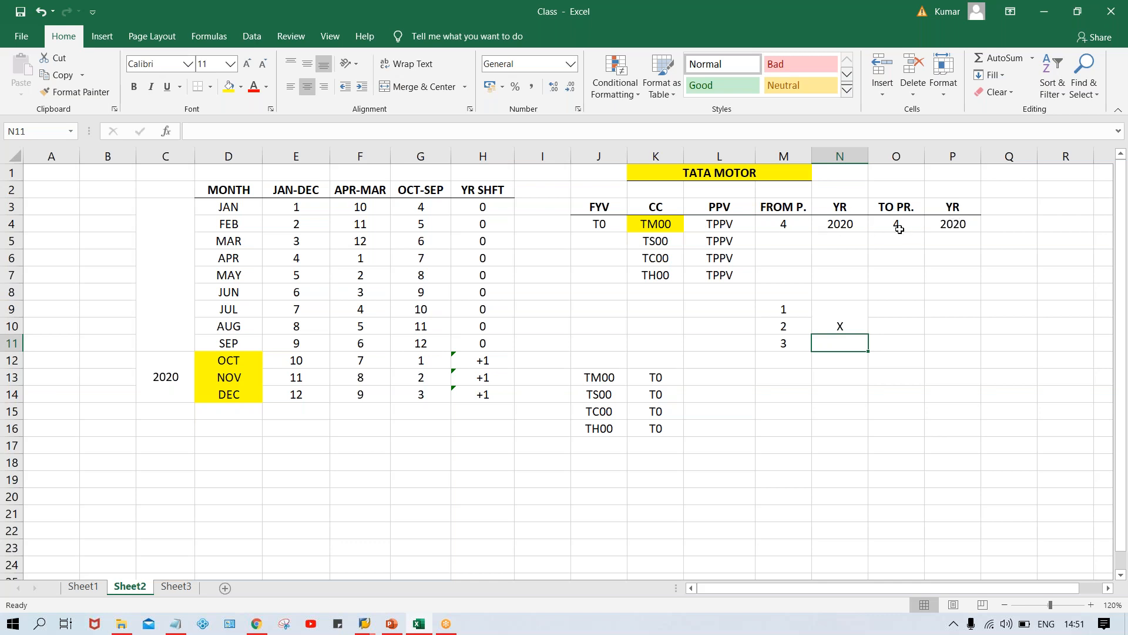
{"action": "left_click", "coordinate": [708, 227]}
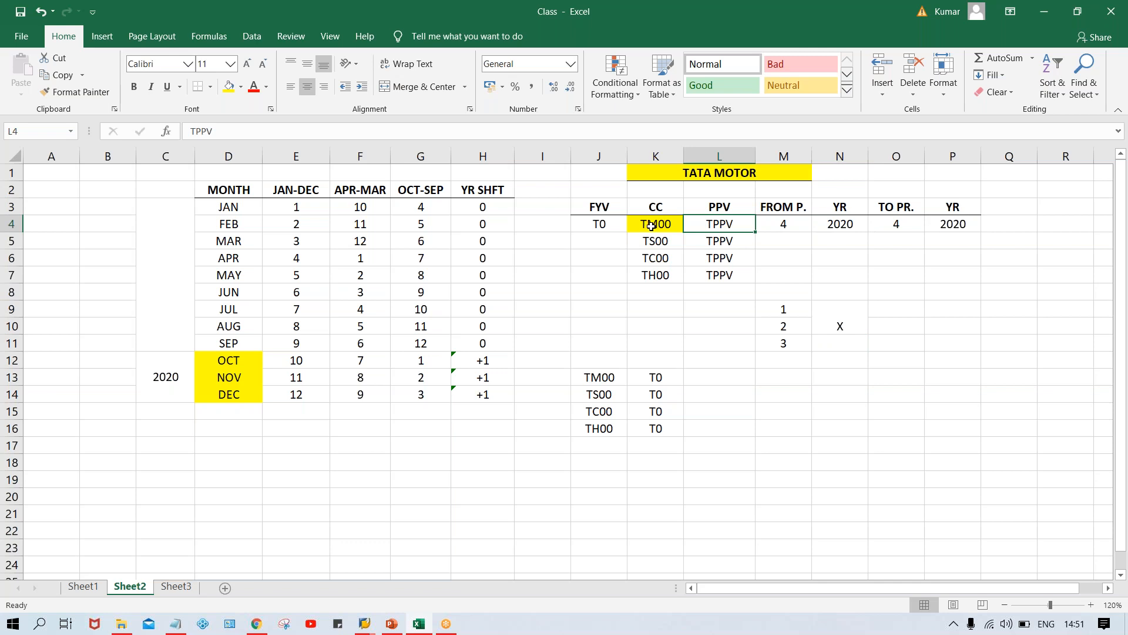
{"action": "left_click", "coordinate": [785, 221]}
{"action": "left_click", "coordinate": [908, 222]}
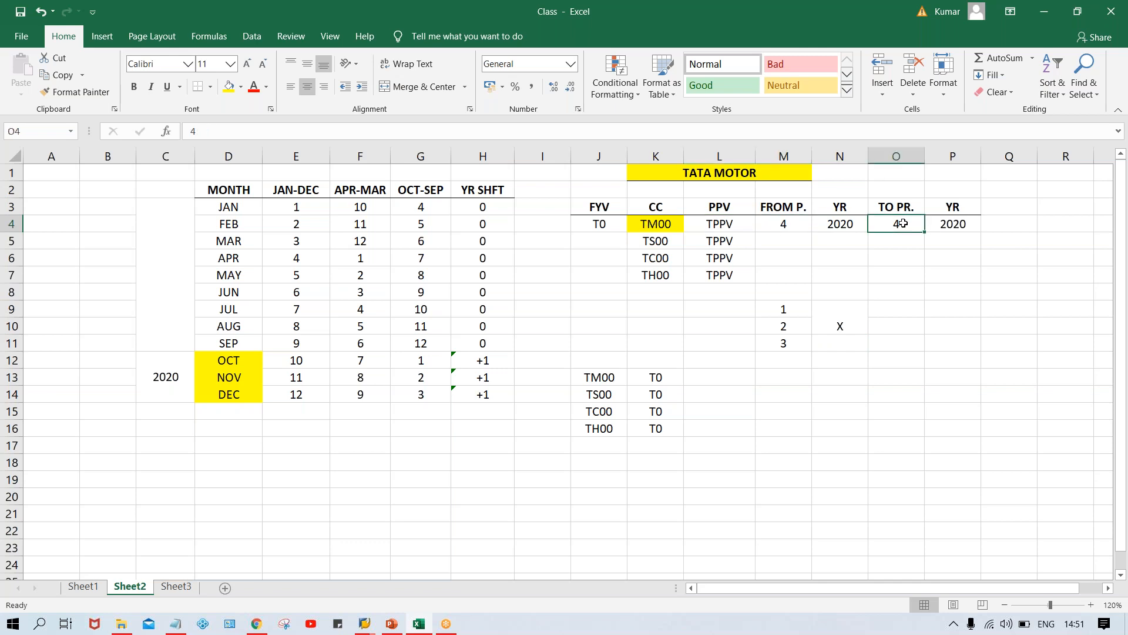
Review variant TPPV in L4 together with its from and to periods and years in M4:P4
{"action": "left_click", "coordinate": [801, 227]}
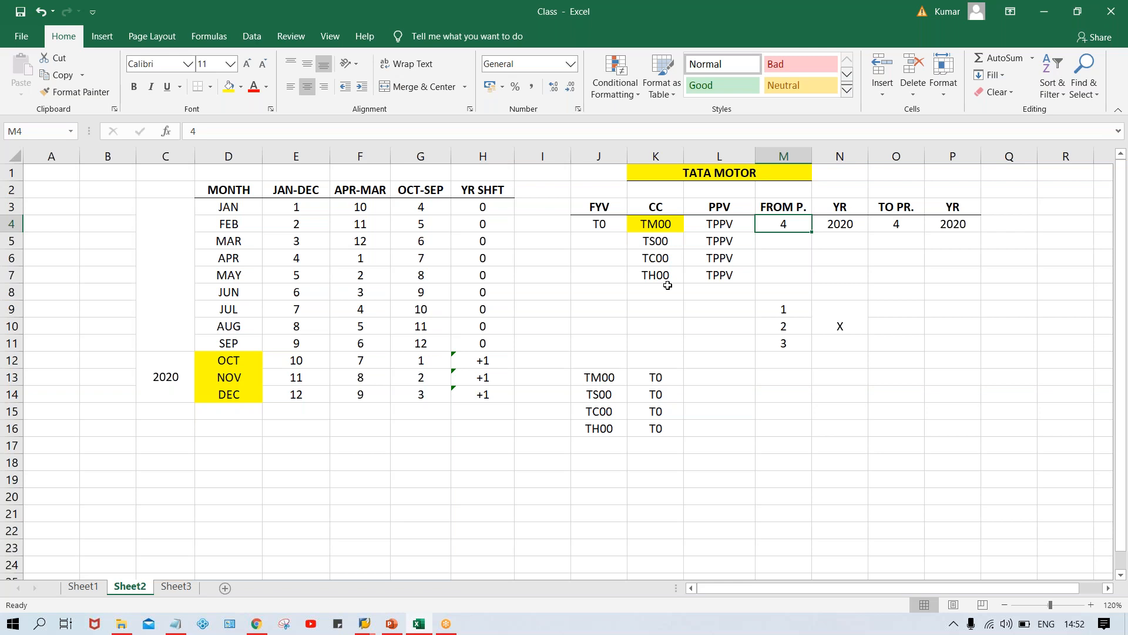
{"action": "left_click", "coordinate": [731, 226]}
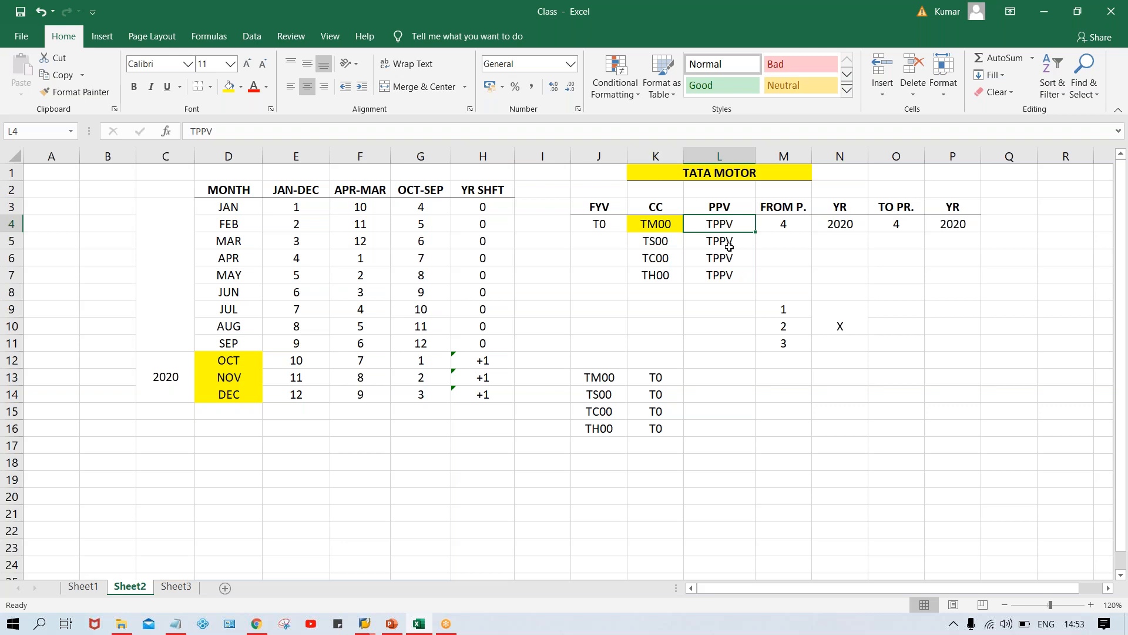
{"action": "left_click_drag", "start_coordinate": [782, 223], "coordinate": [948, 225]}
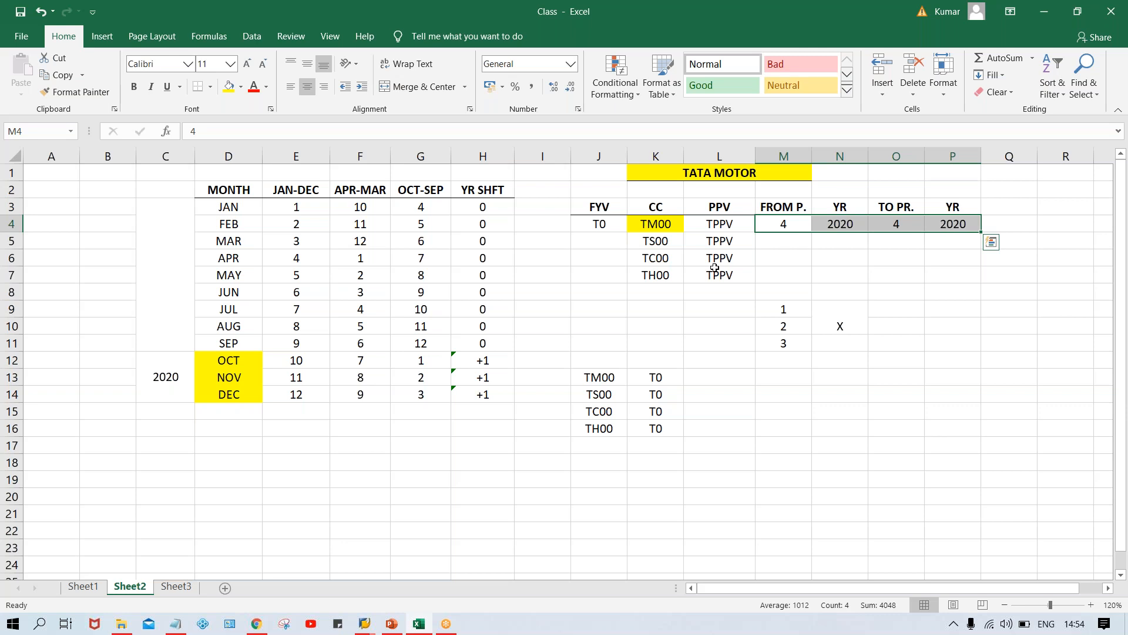
Enter T0 in F1 above the APR-MAR heading and review the company codes with their fiscal year variants in J13:K16
{"action": "left_click", "coordinate": [362, 174]}
{"action": "type", "text": "T0"}
{"action": "key", "text": "Return"}
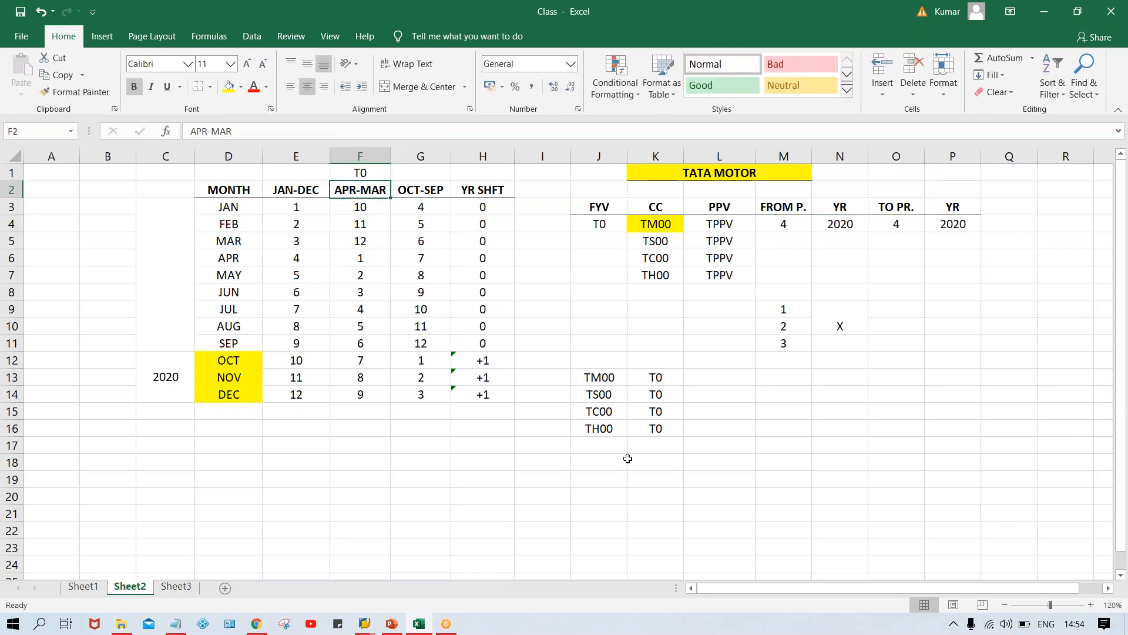
{"action": "left_click_drag", "start_coordinate": [605, 383], "coordinate": [617, 442]}
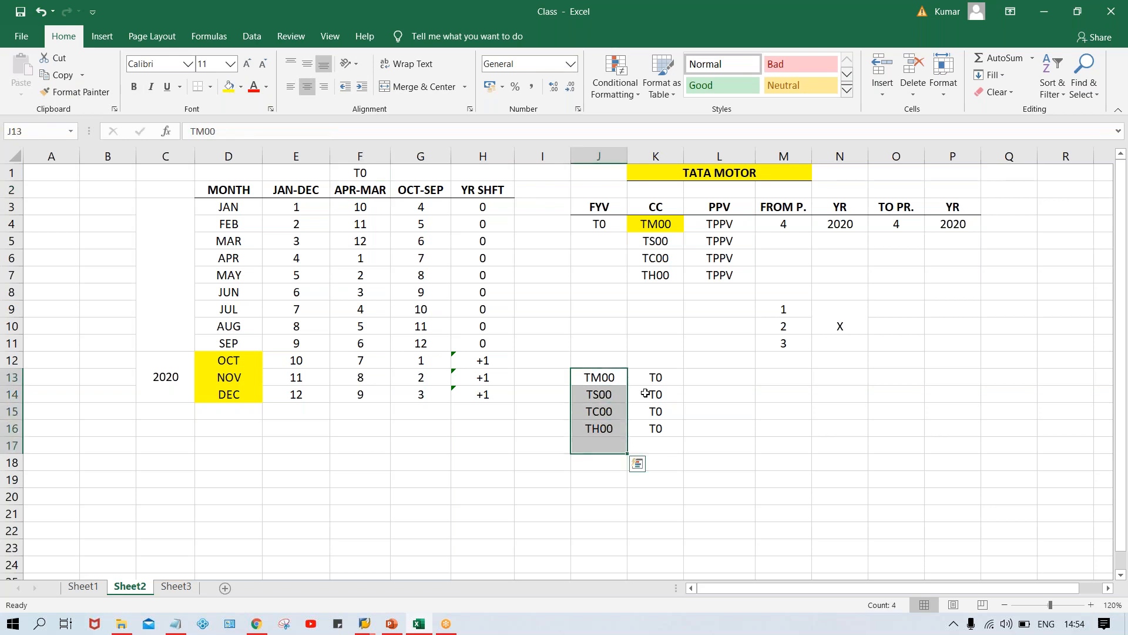
{"action": "left_click_drag", "start_coordinate": [650, 381], "coordinate": [651, 438]}
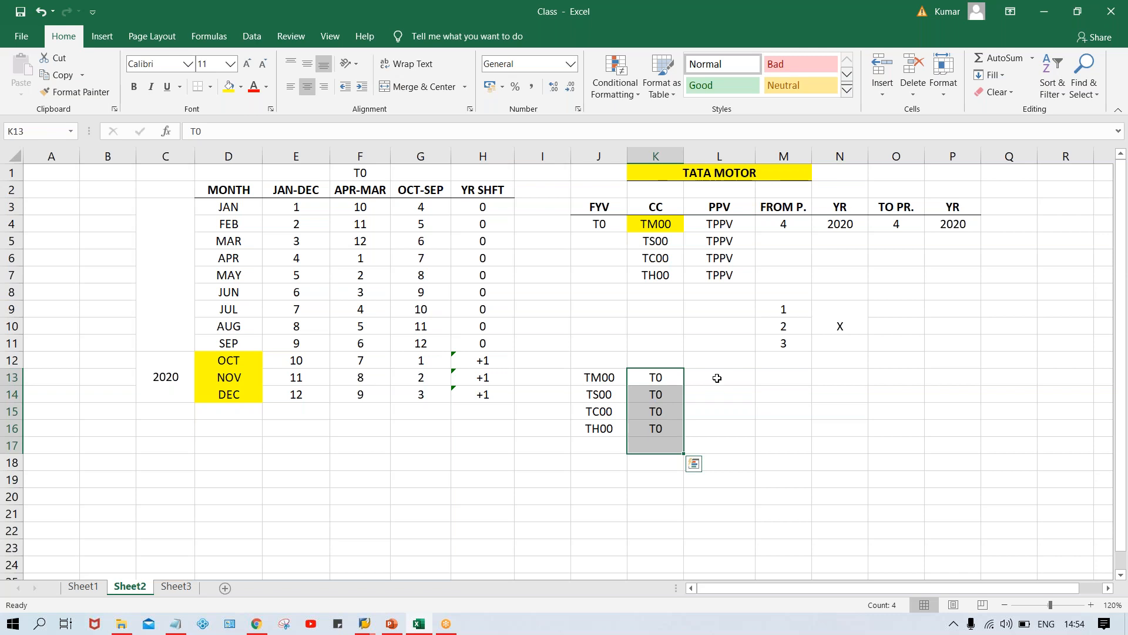